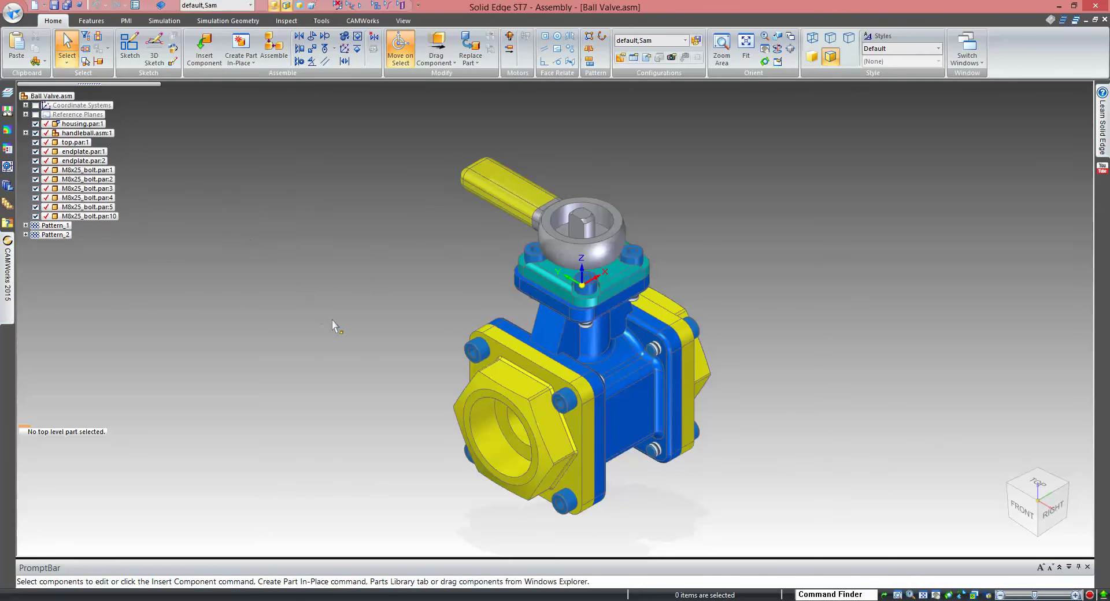
Step: Inspect the relationships of endplate.par:2, the housing and bolt.par:10 in PathFinder
left_click(65, 161)
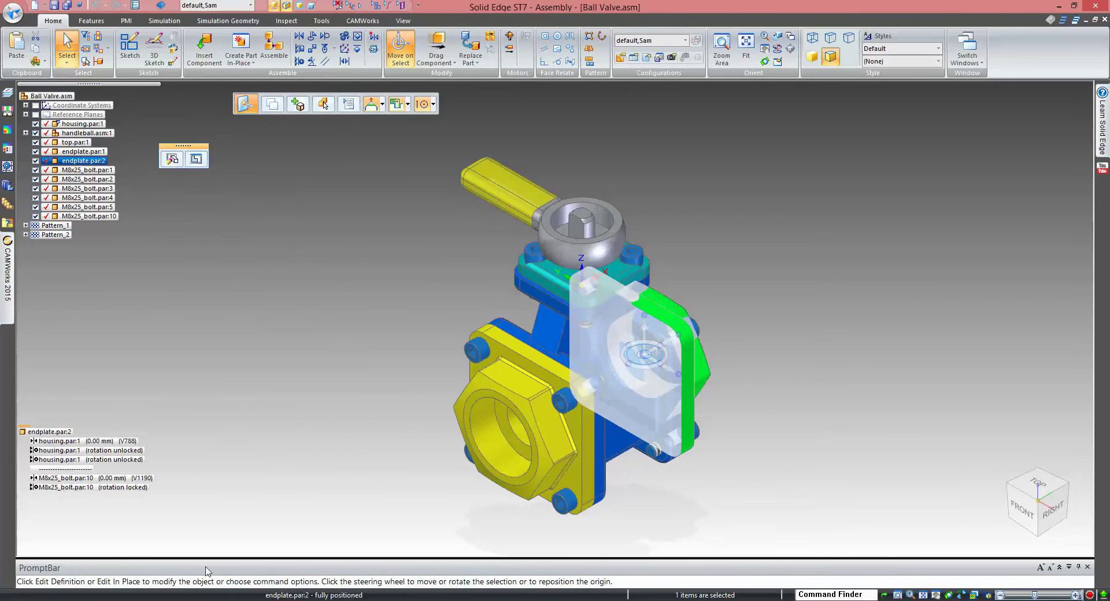
left_click(117, 442)
left_click(116, 460)
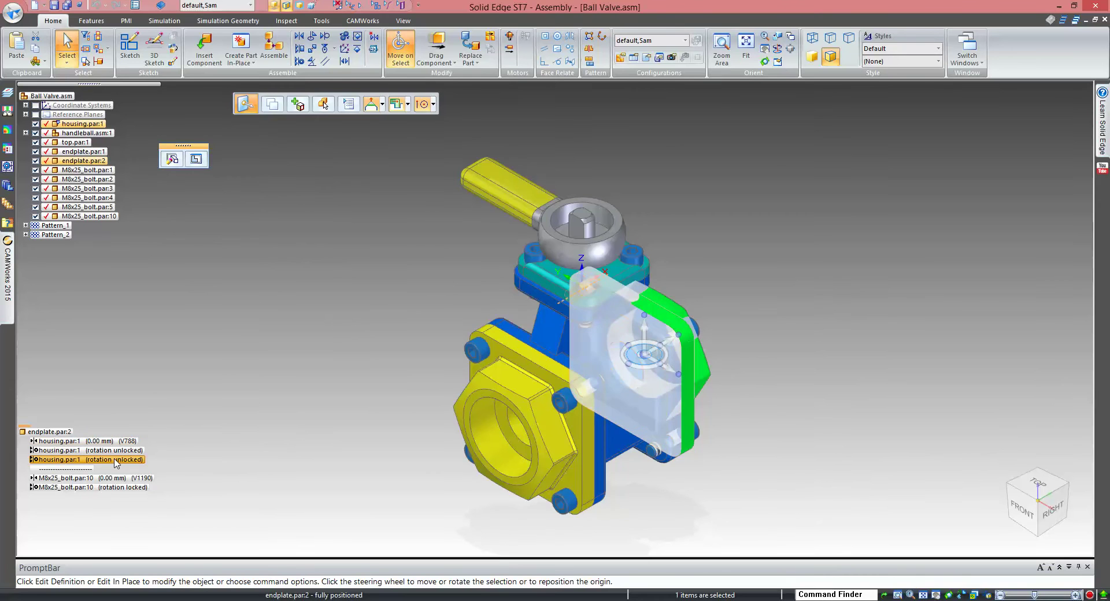
left_click(119, 451)
left_click(123, 478)
left_click(123, 487)
Step: Clear the selection, then start and cancel Drag Component on an under-constrained part
left_click(252, 382)
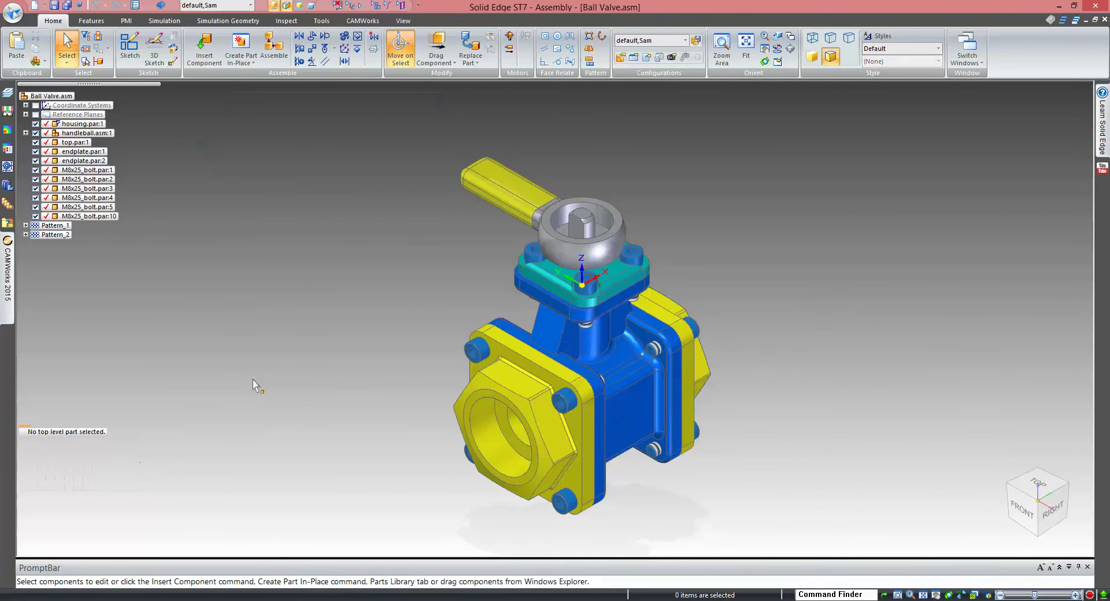
left_click(436, 50)
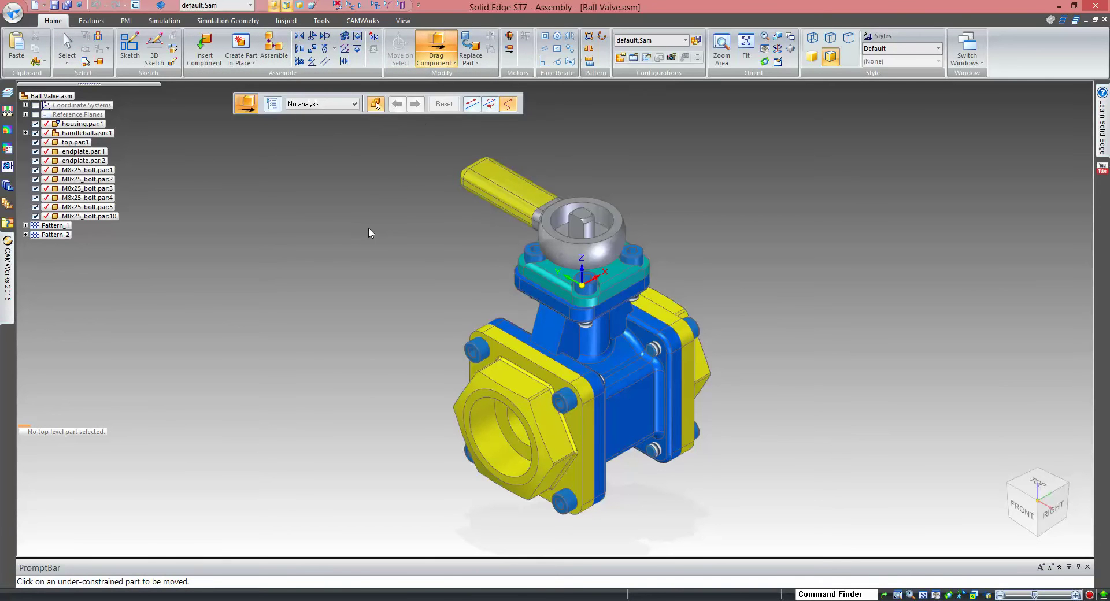
key("Escape")
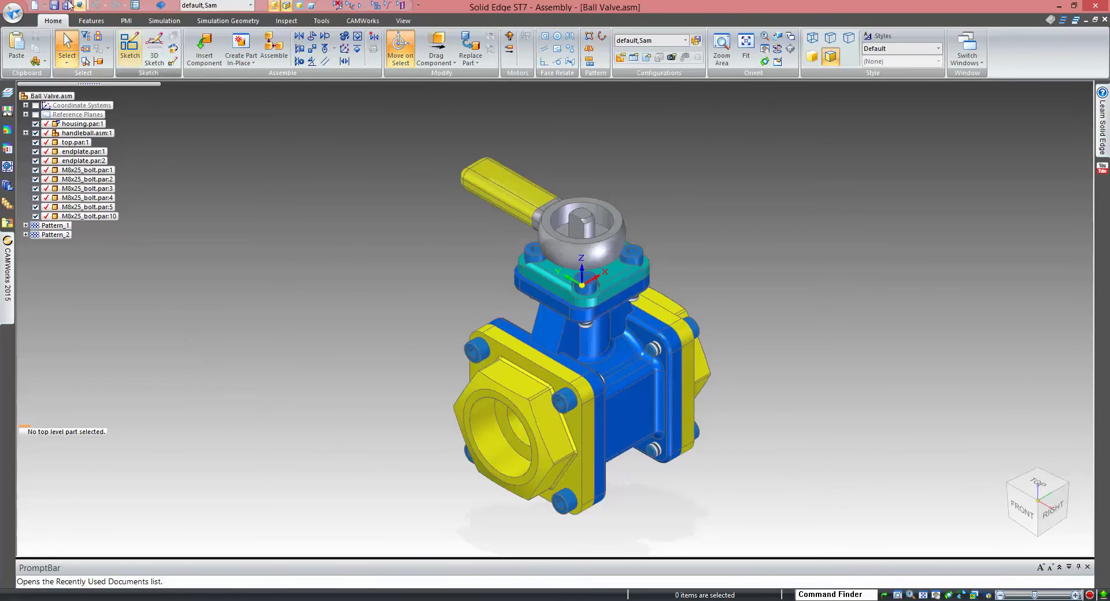
Step: Import Ball Valve.x_t as a new assembly using the ansi inch assembly.asm template
left_click(12, 12)
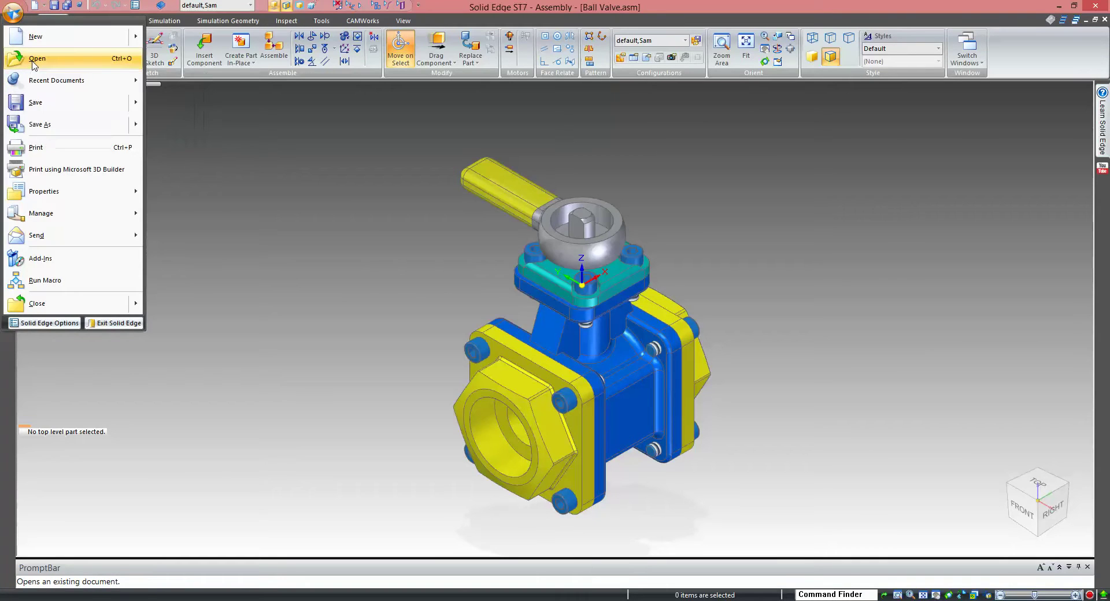
left_click(19, 65)
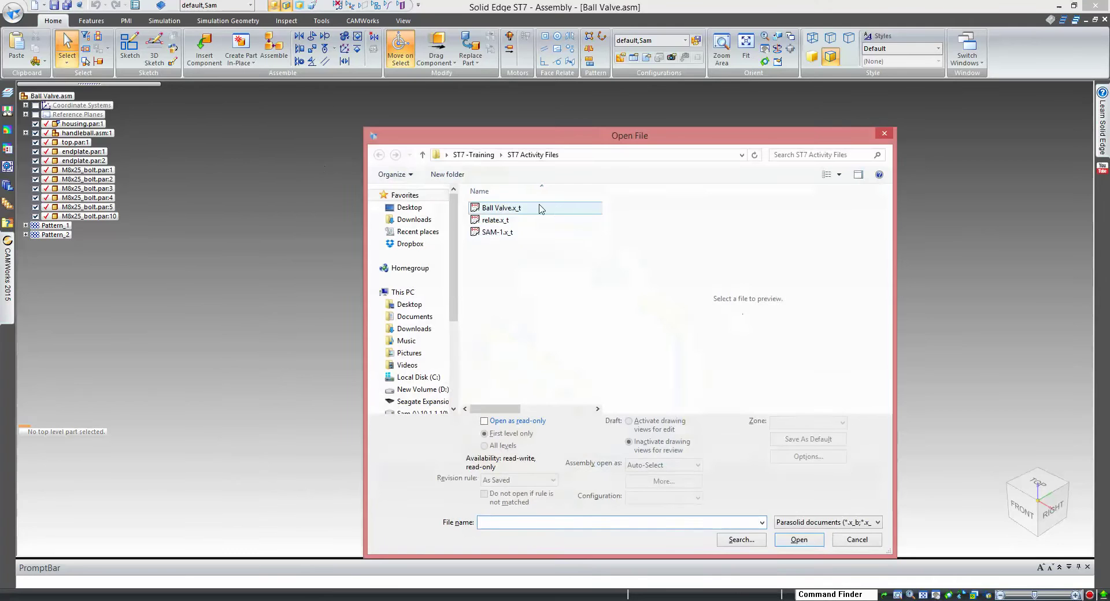
left_click(531, 209)
left_click(798, 542)
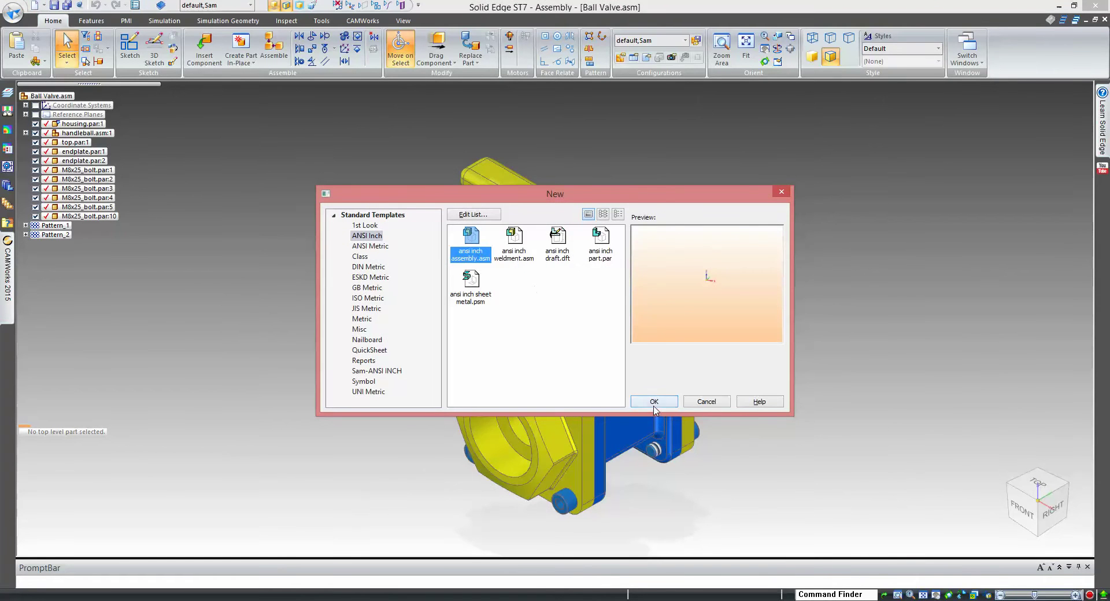
left_click(654, 401)
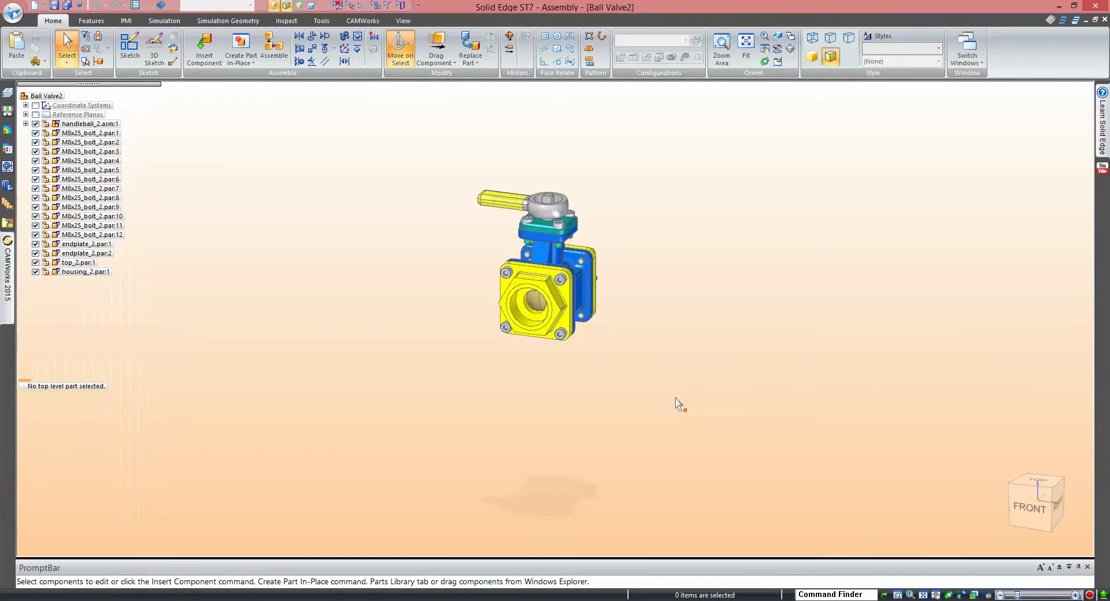
Step: Switch to isometric view, check endplate_2.par:2's relationships, then start and cancel Drag Component
key("ctrl+i")
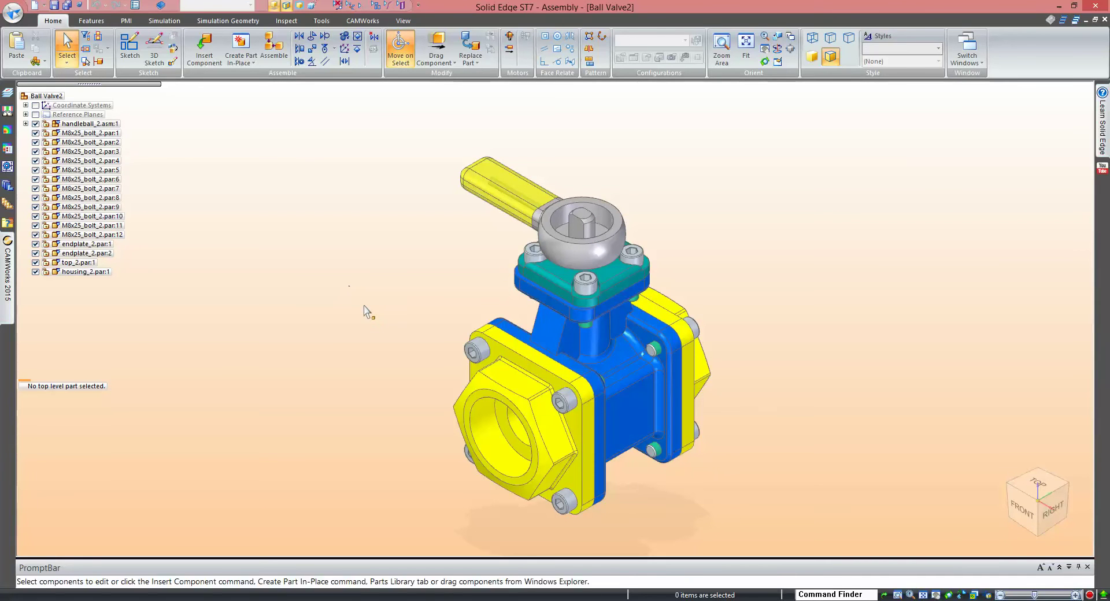
left_click(96, 254)
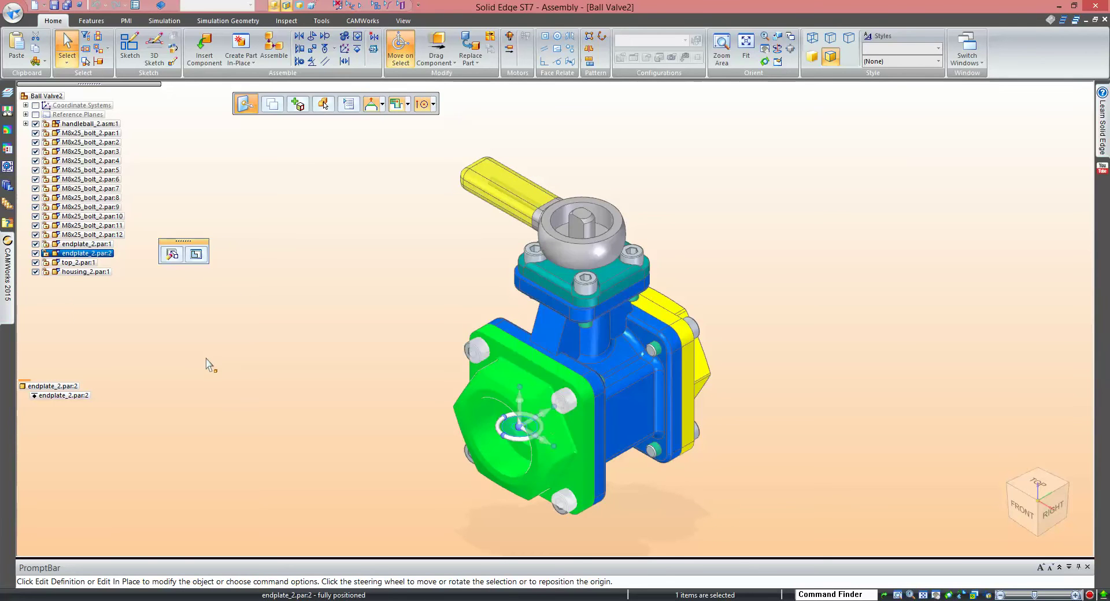
left_click(234, 370)
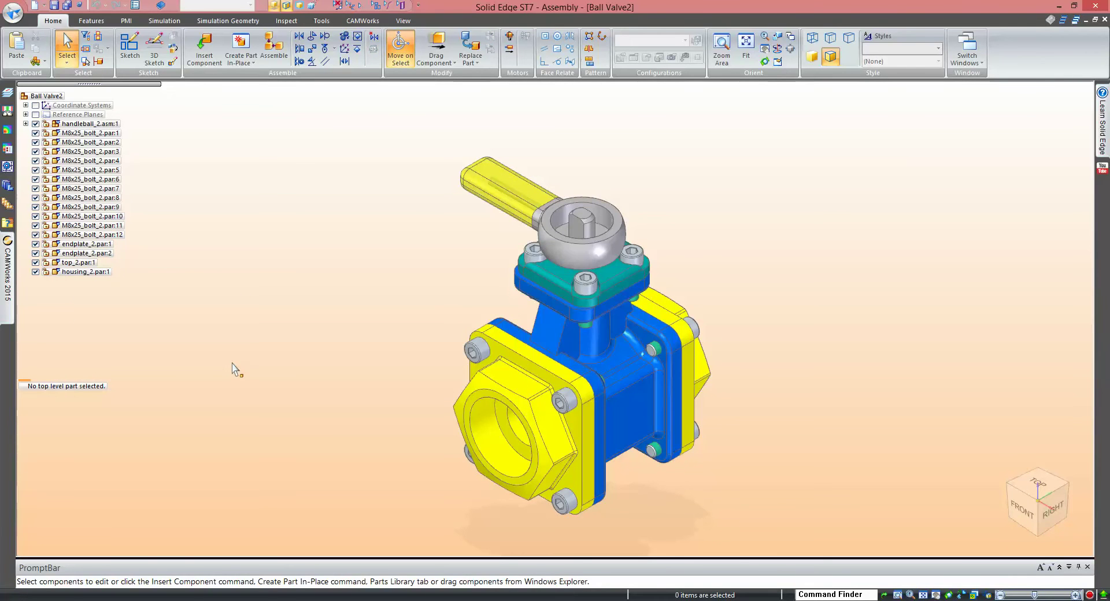
left_click(436, 53)
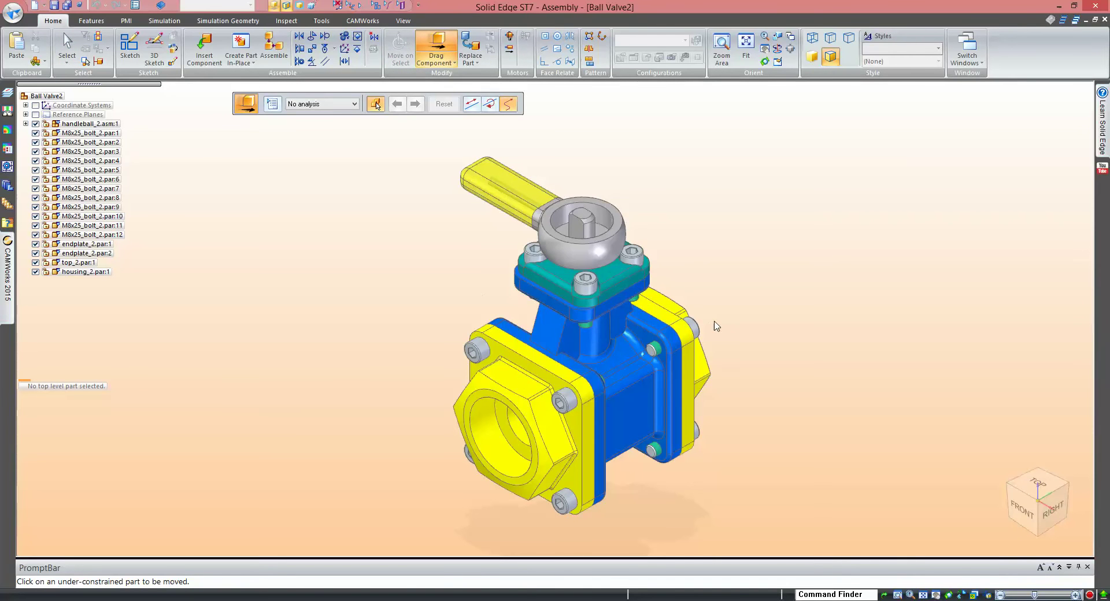
key("Escape")
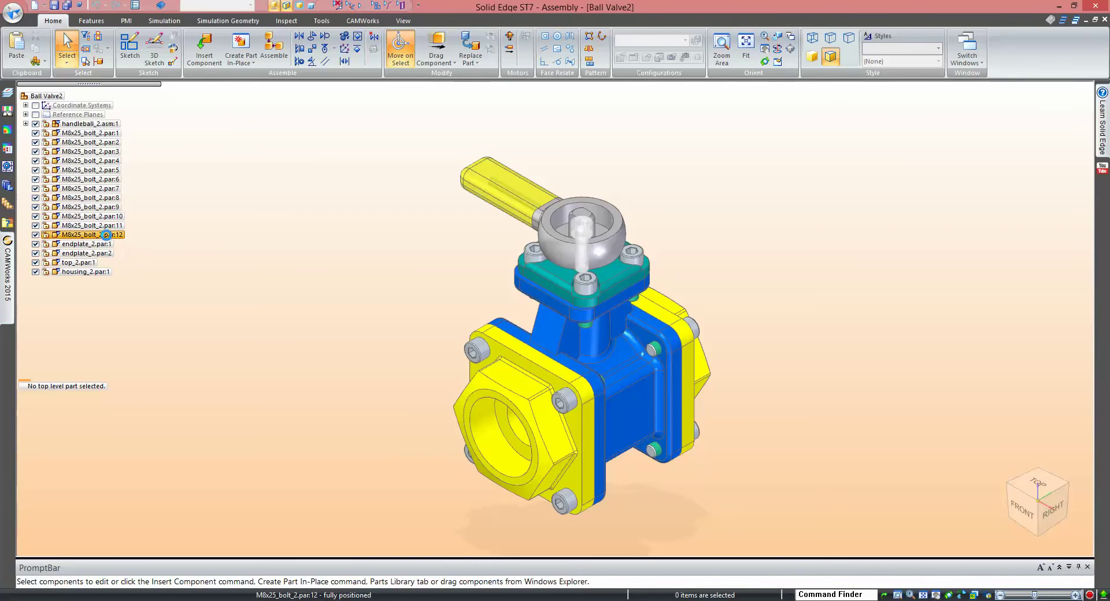
Step: Delete the single relationship of M8x25_bolt_2.par:12 from PathFinder's relationship pane
left_click(107, 236)
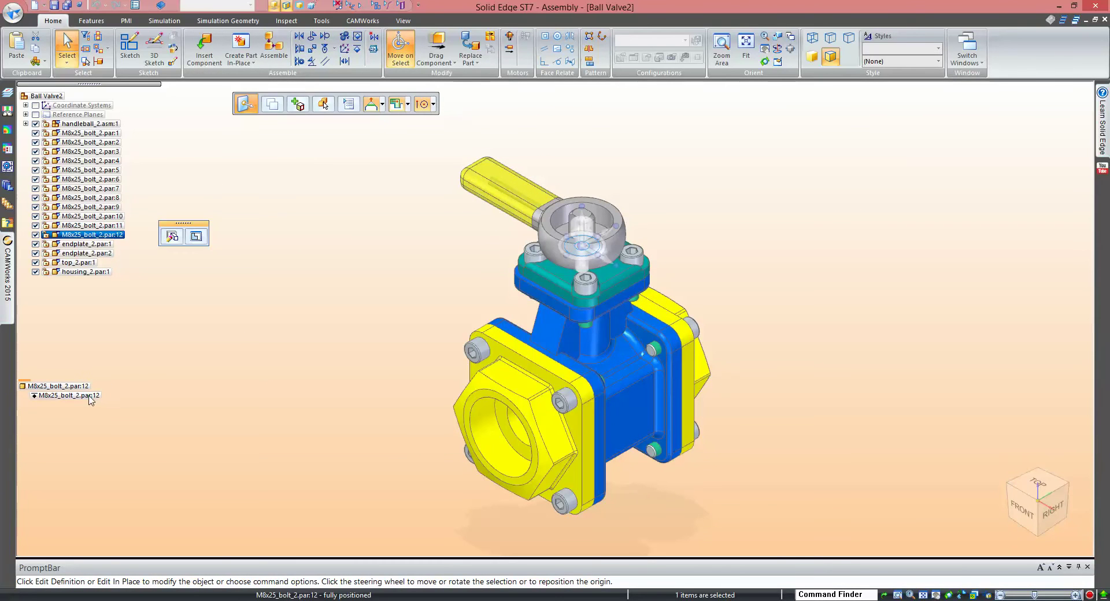
left_click(85, 398)
right_click(86, 399)
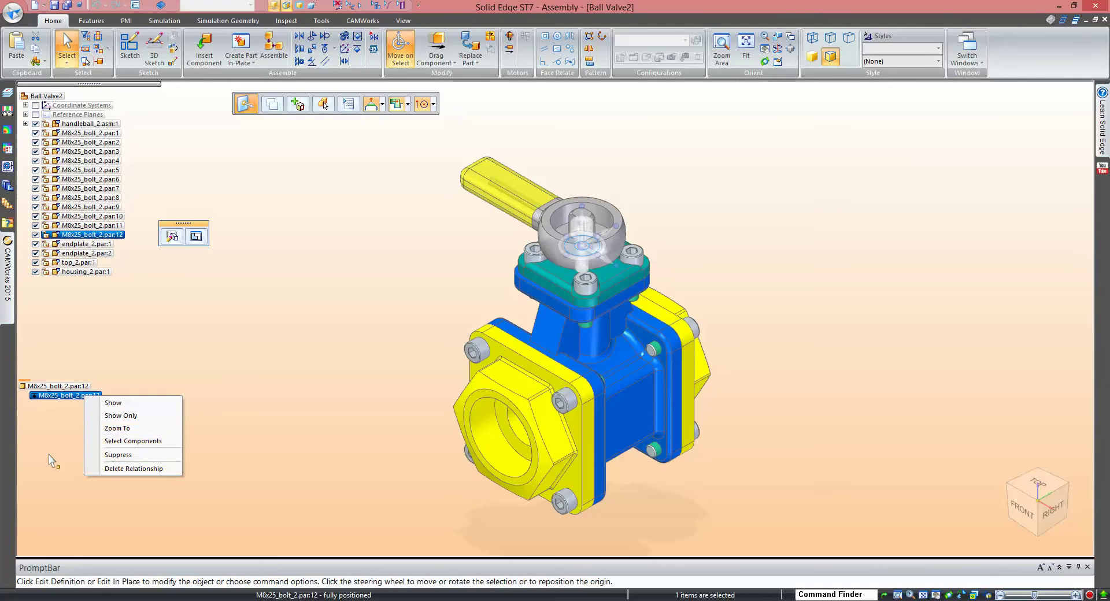
left_click(116, 469)
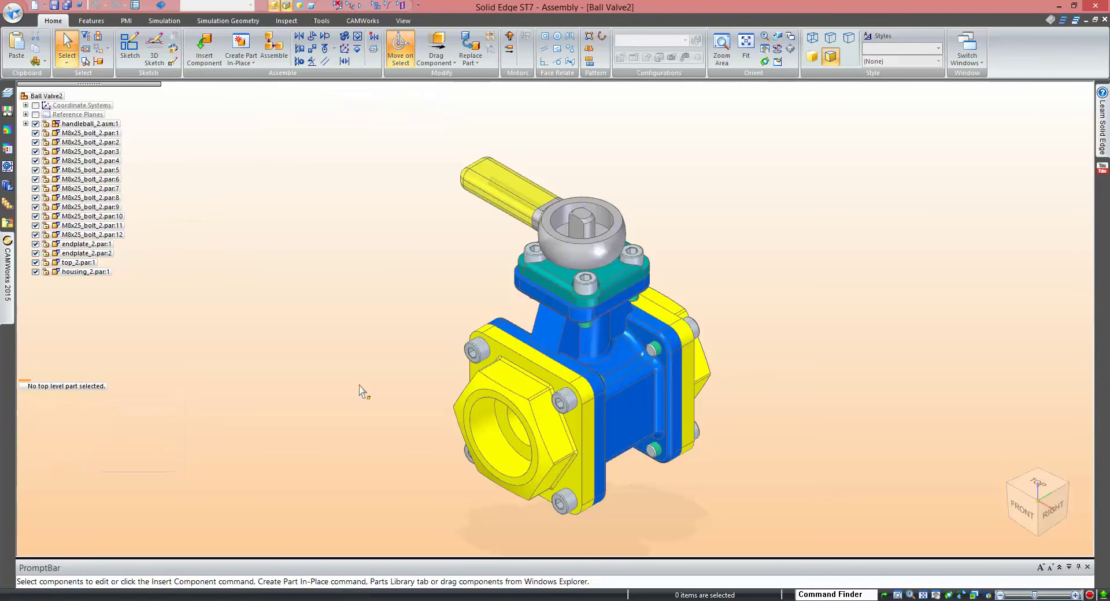
Step: Launch the Assembly Relationship Assistant from the Home tab
left_click(373, 36)
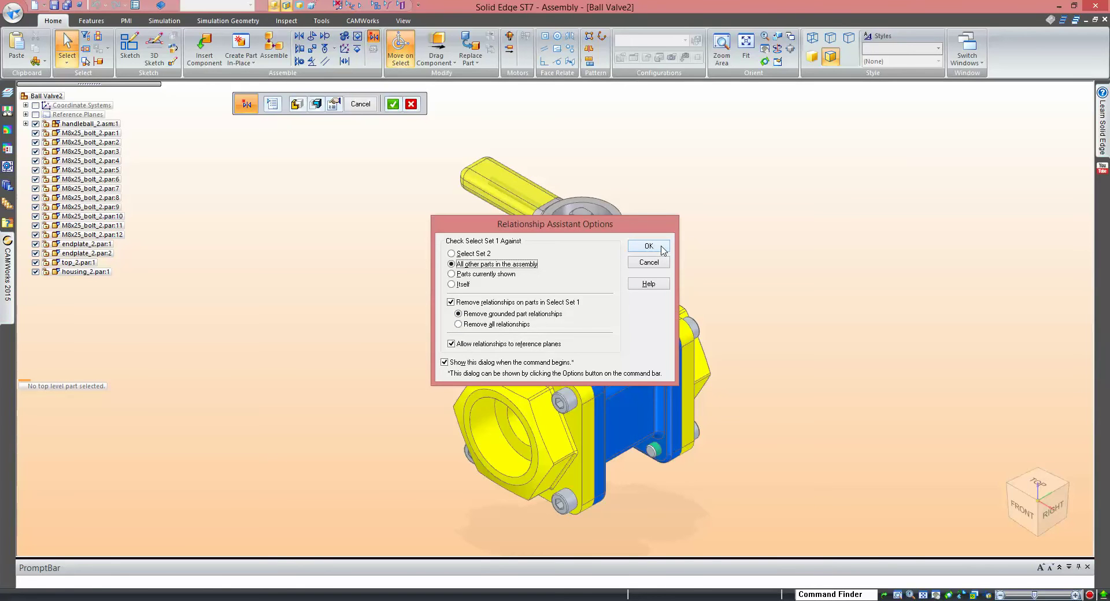
Step: Accept the options, fence all valve parts as Select Set 1, finish and acknowledge the warning
left_click(662, 249)
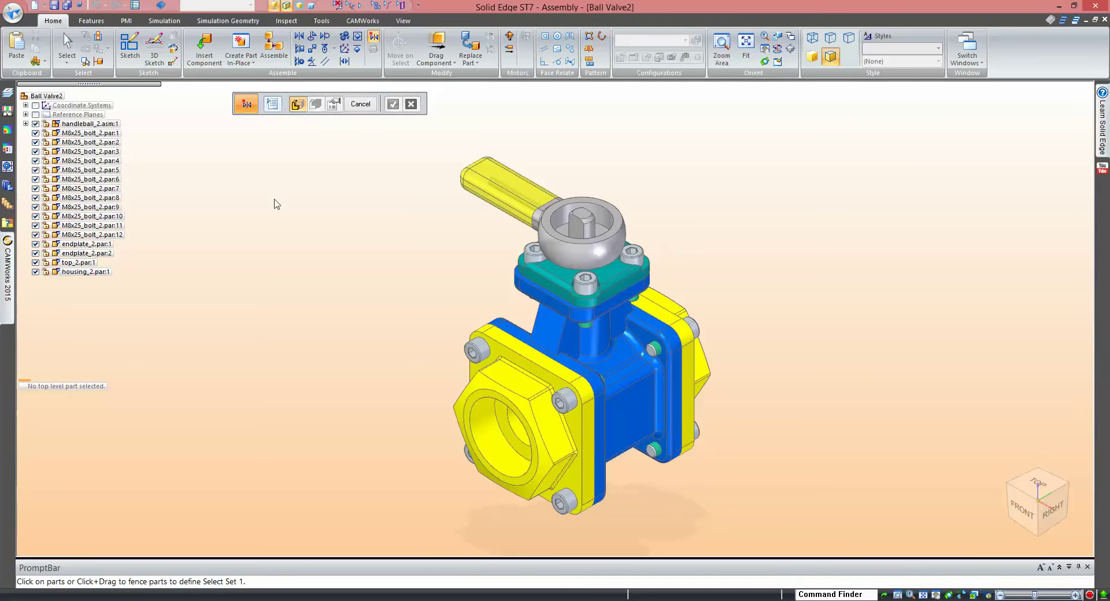
left_click_drag(386, 149, 838, 532)
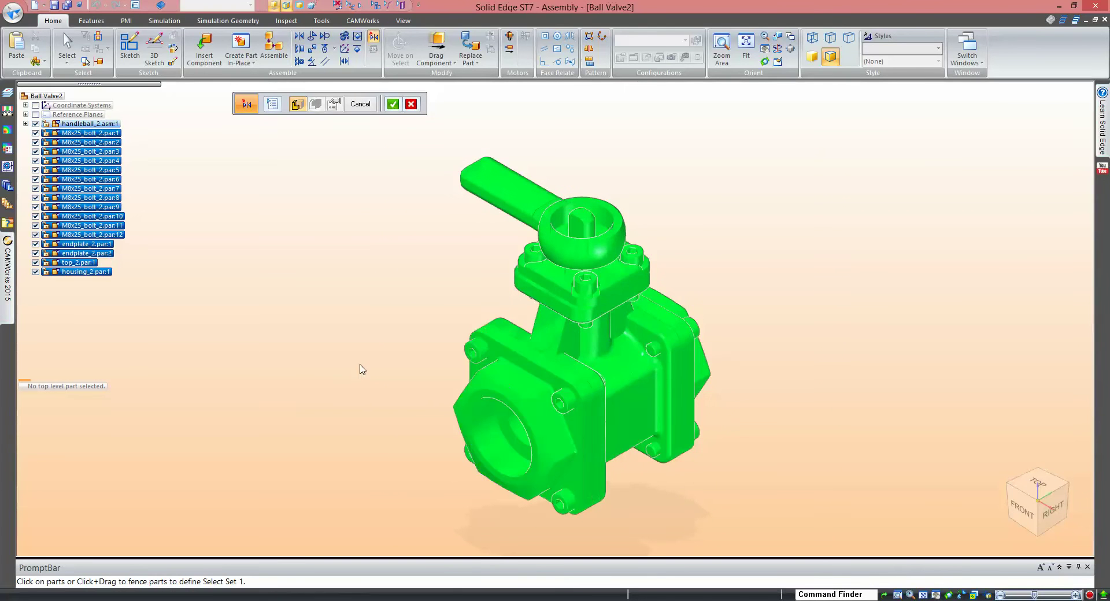
right_click(374, 328)
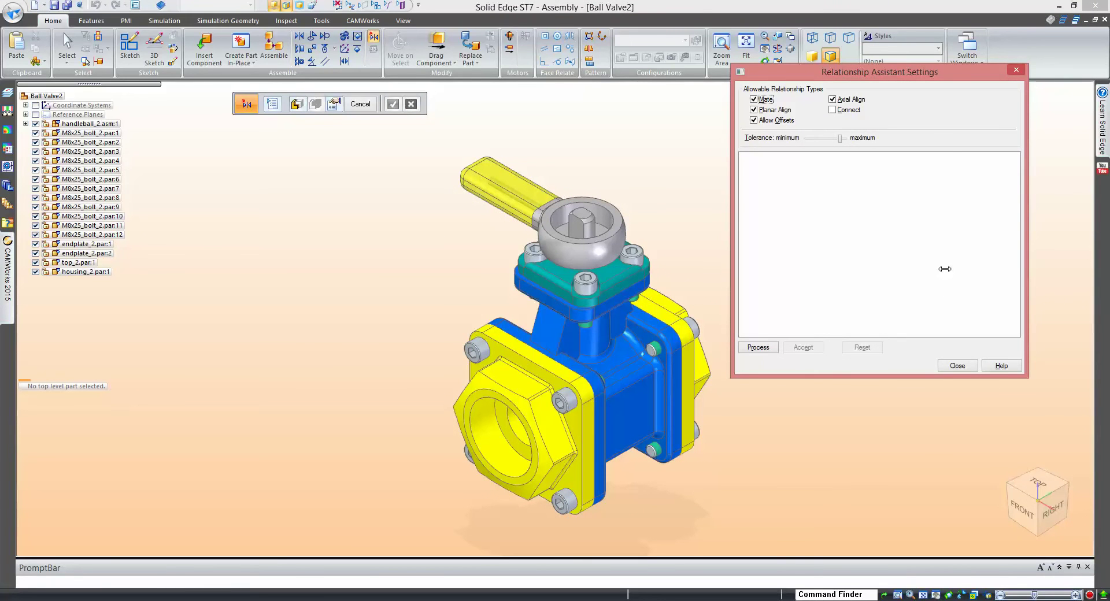
left_click(957, 366)
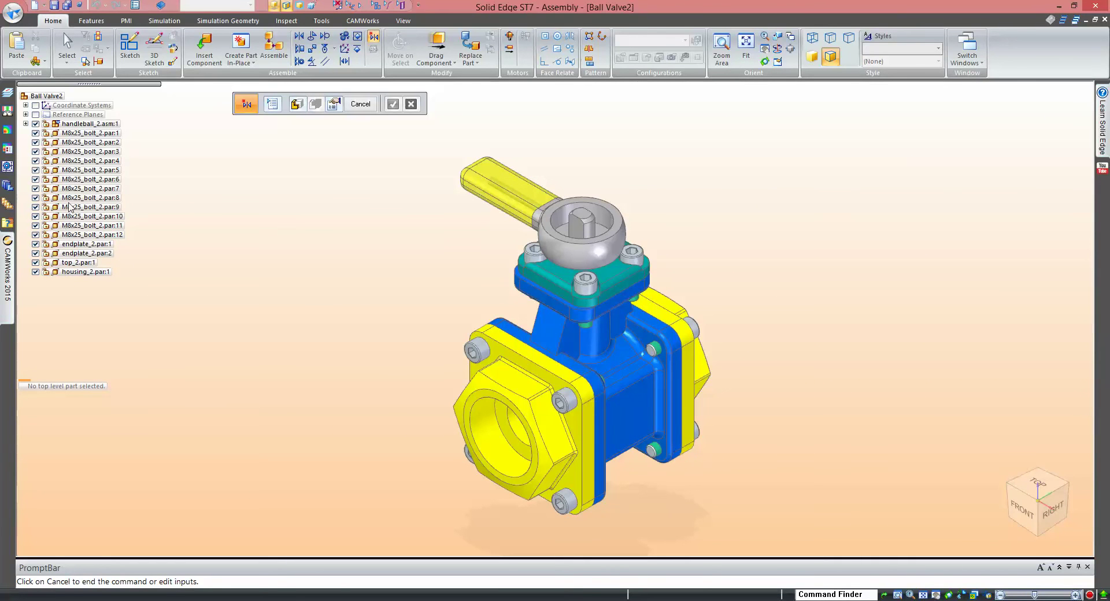
left_click(371, 104)
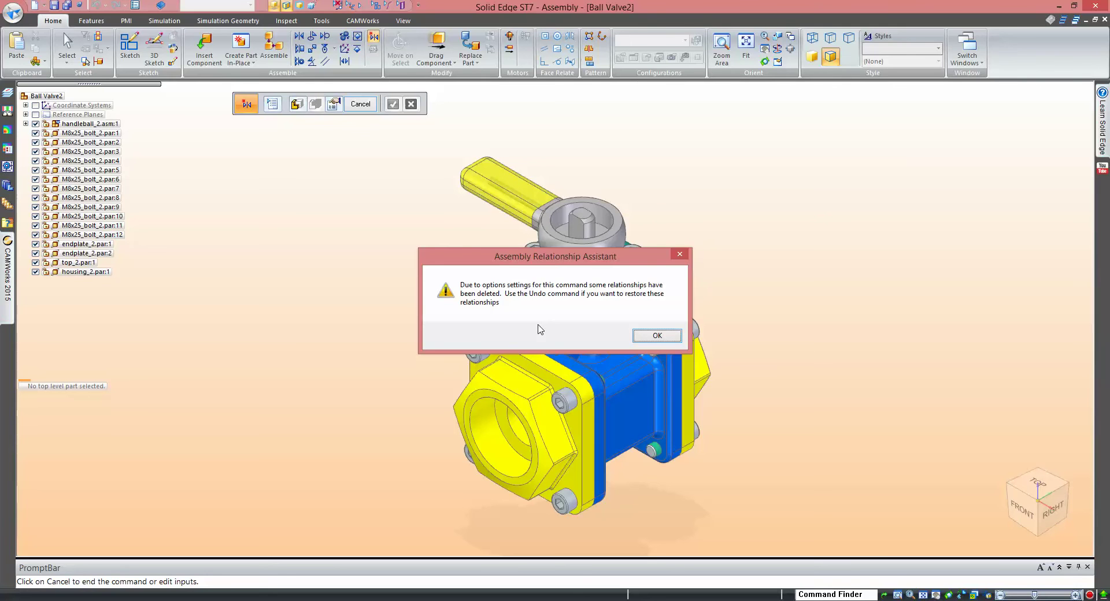
left_click(656, 337)
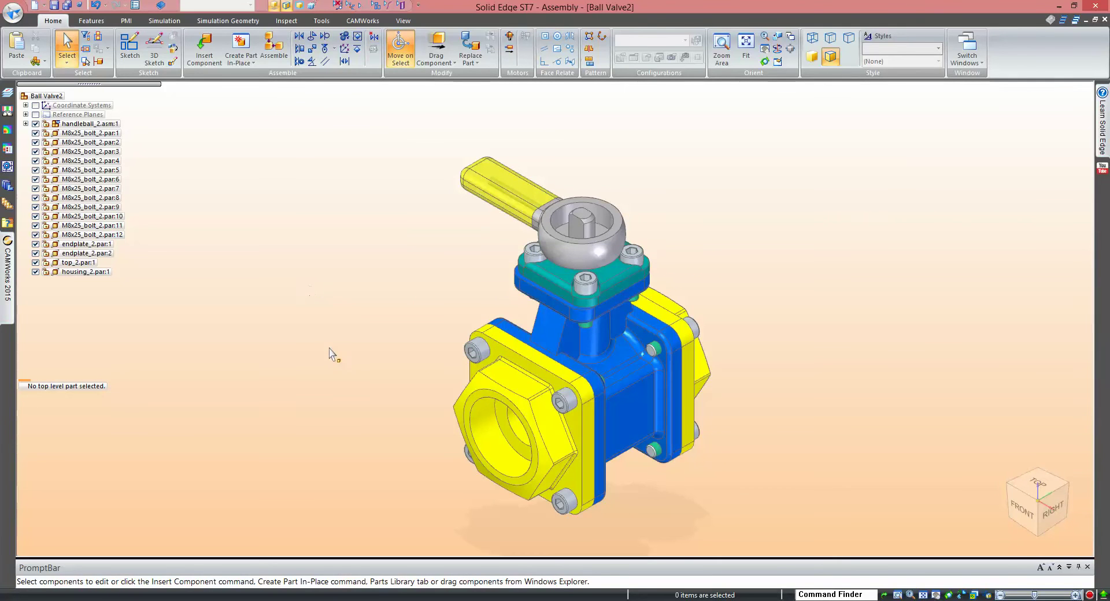
Step: Expand handleball_2.asm:1, check its relationships, then deselect and collapse it
left_click(25, 124)
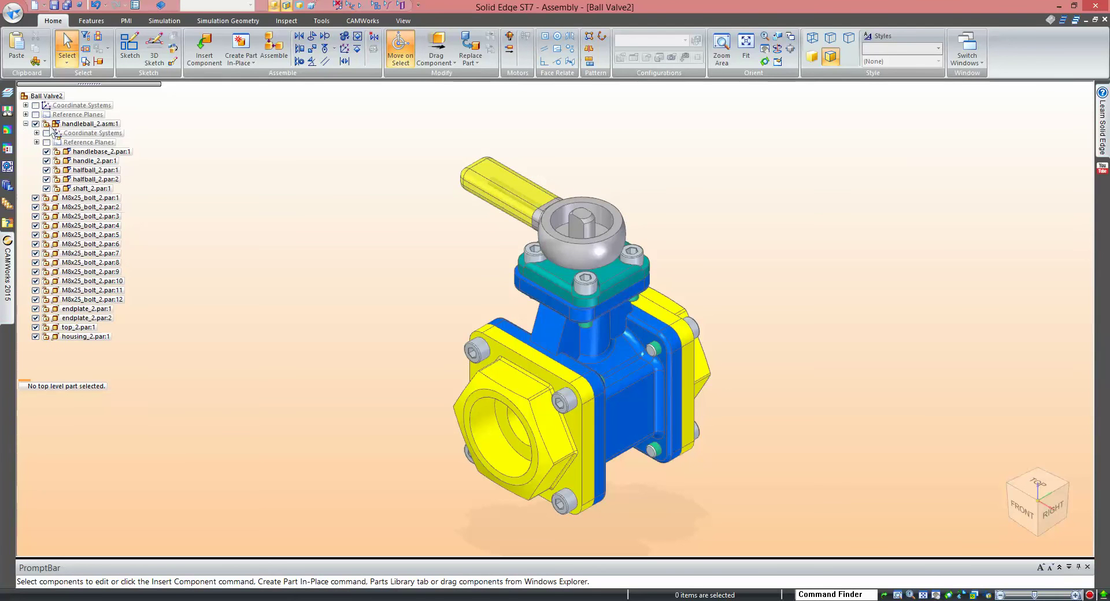
left_click(113, 124)
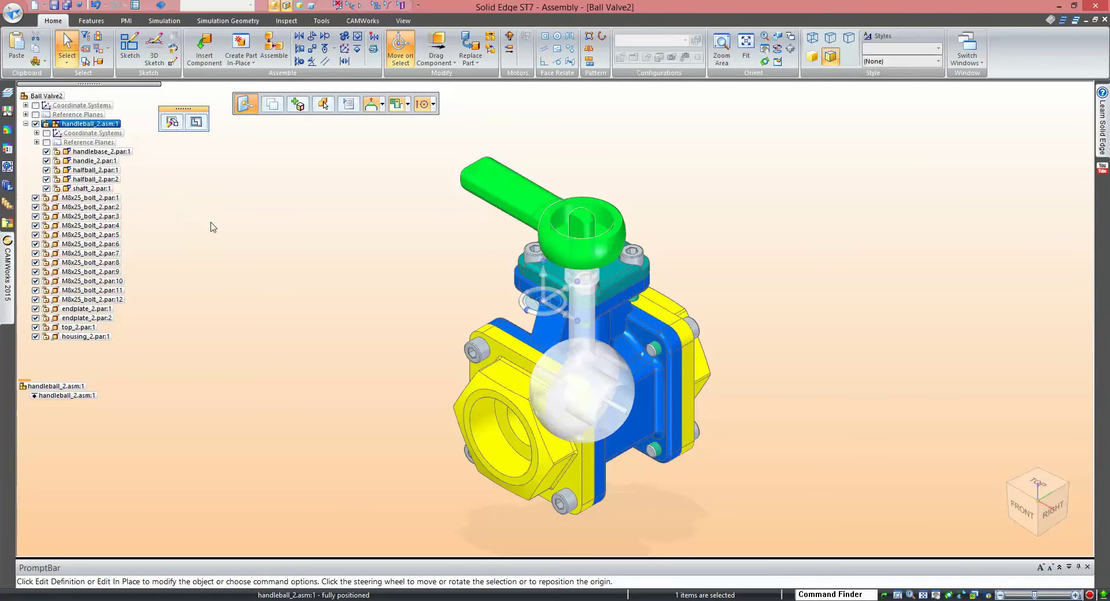
left_click(211, 226)
left_click(64, 125)
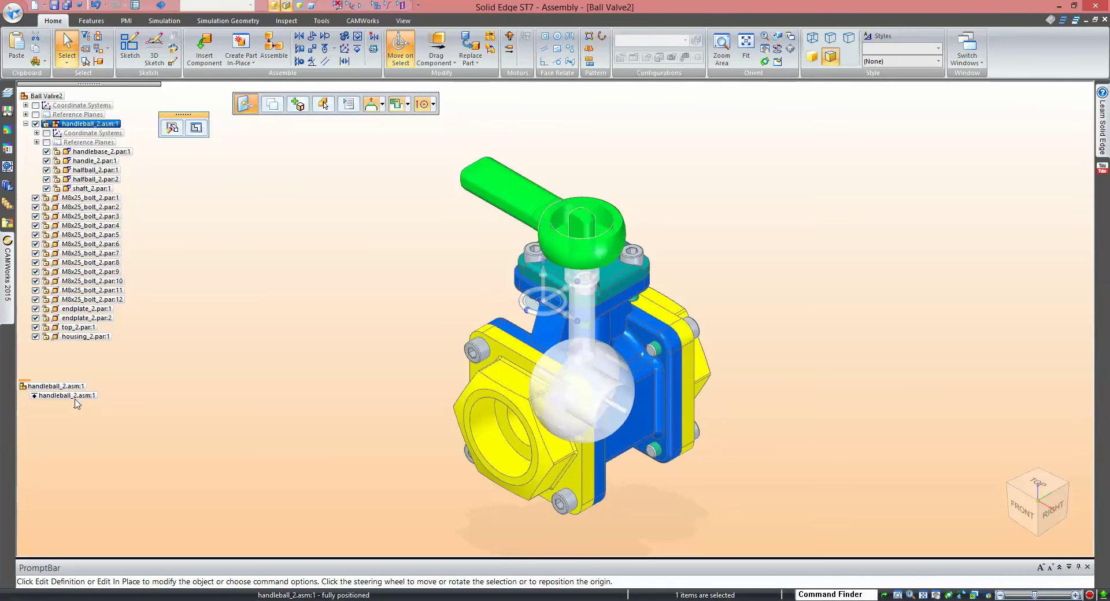
left_click(172, 337)
left_click_drag(128, 248, 161, 198)
left_click(26, 123)
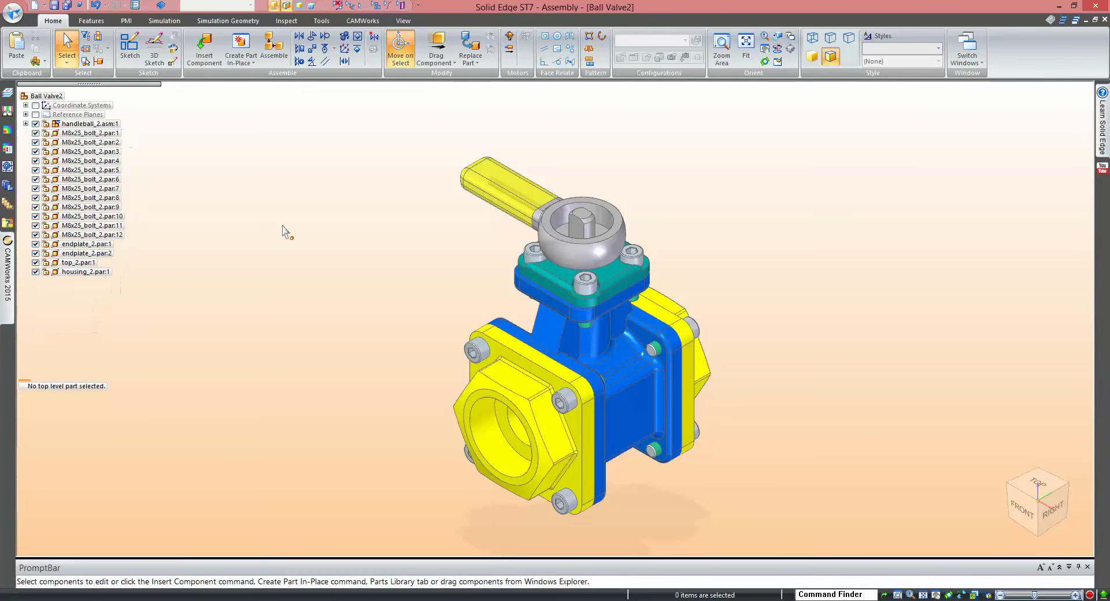
Step: Drag a bolt and the yellow endplate away, then end Drag Component so the valve reassembles
left_click(437, 46)
left_click(501, 335)
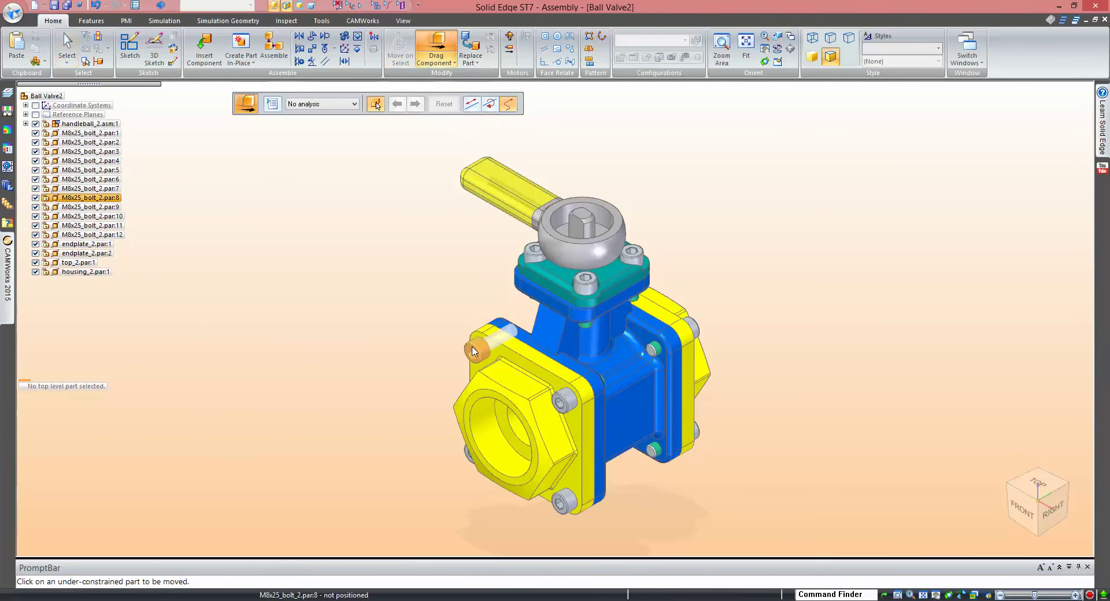
left_click_drag(474, 358, 410, 357)
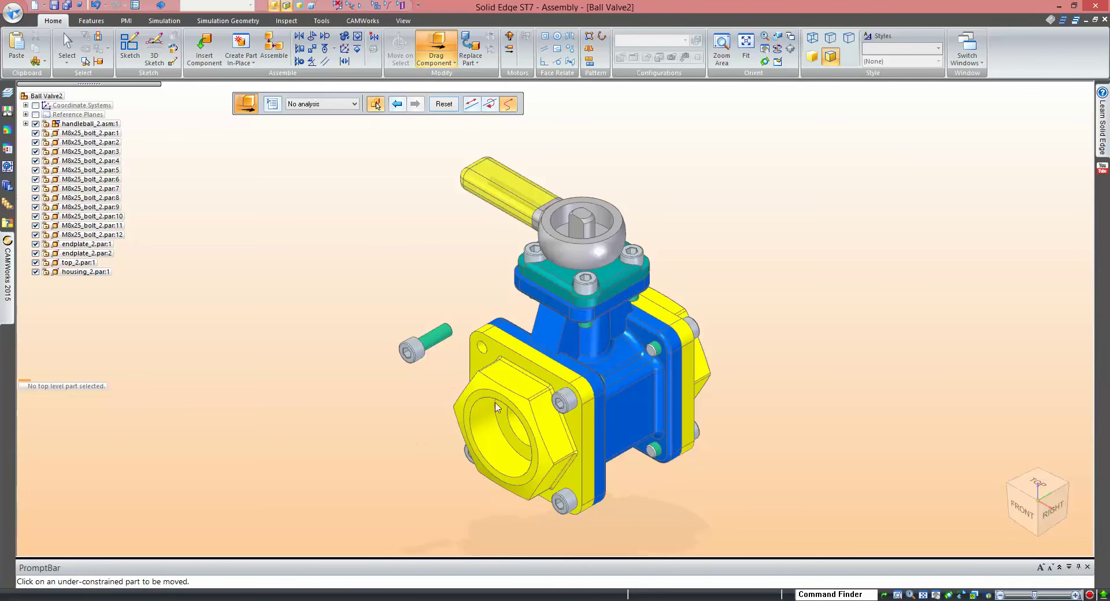
left_click_drag(512, 399, 359, 440)
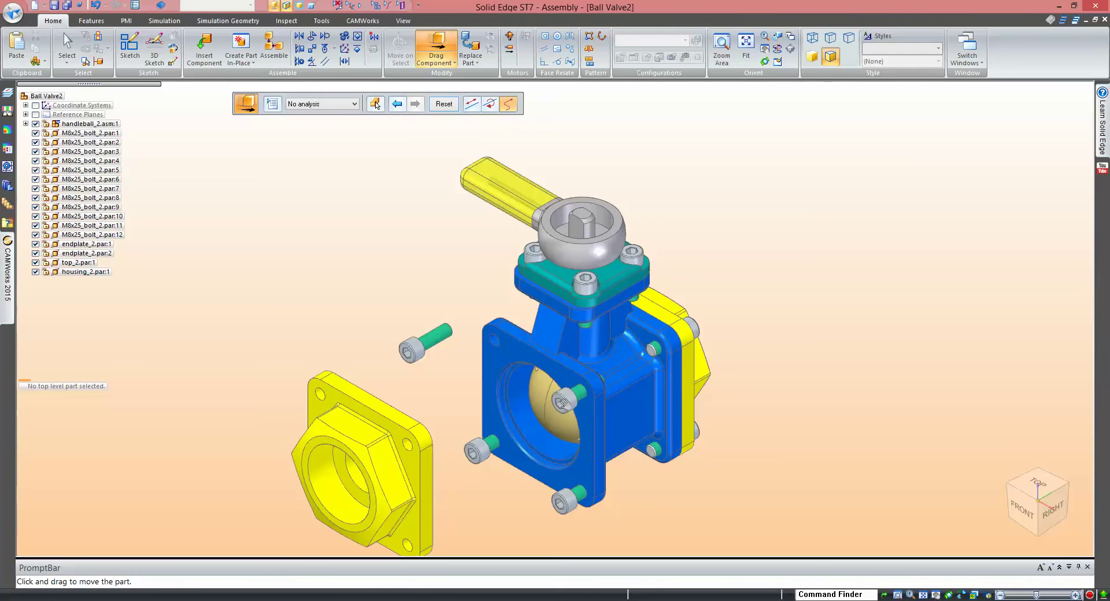
left_click_drag(571, 408, 680, 470)
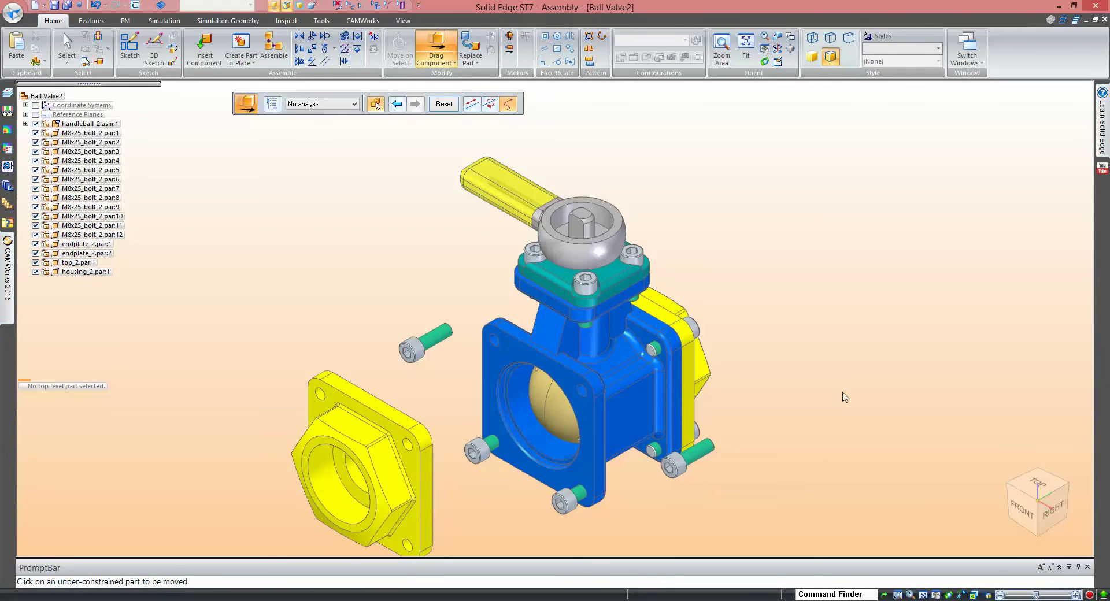
key("Escape")
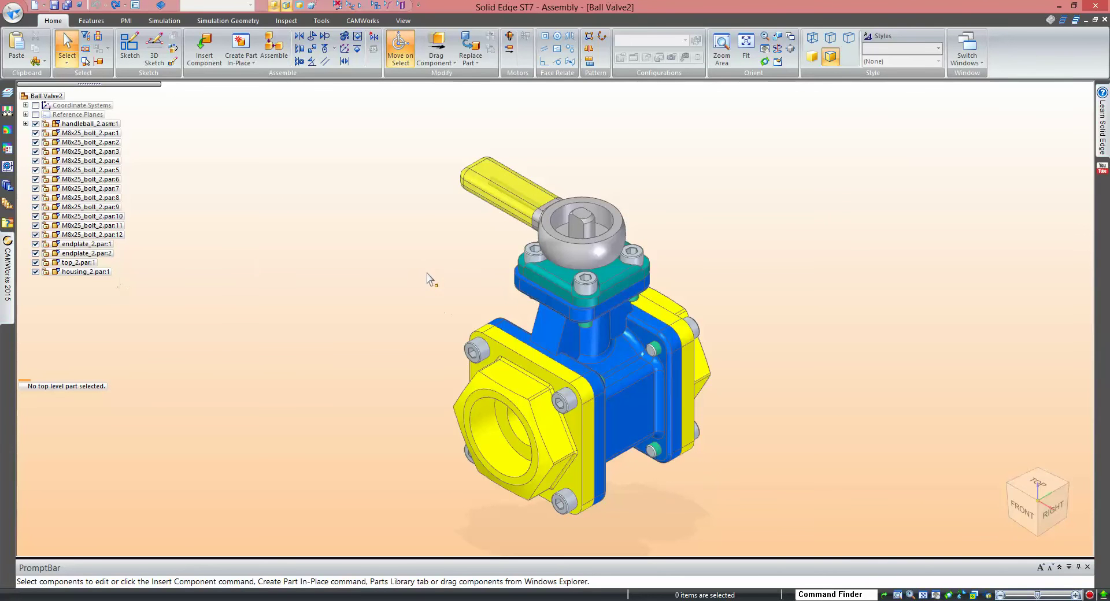
Step: Save the assembly under the new name sam22.asm
left_click(56, 6)
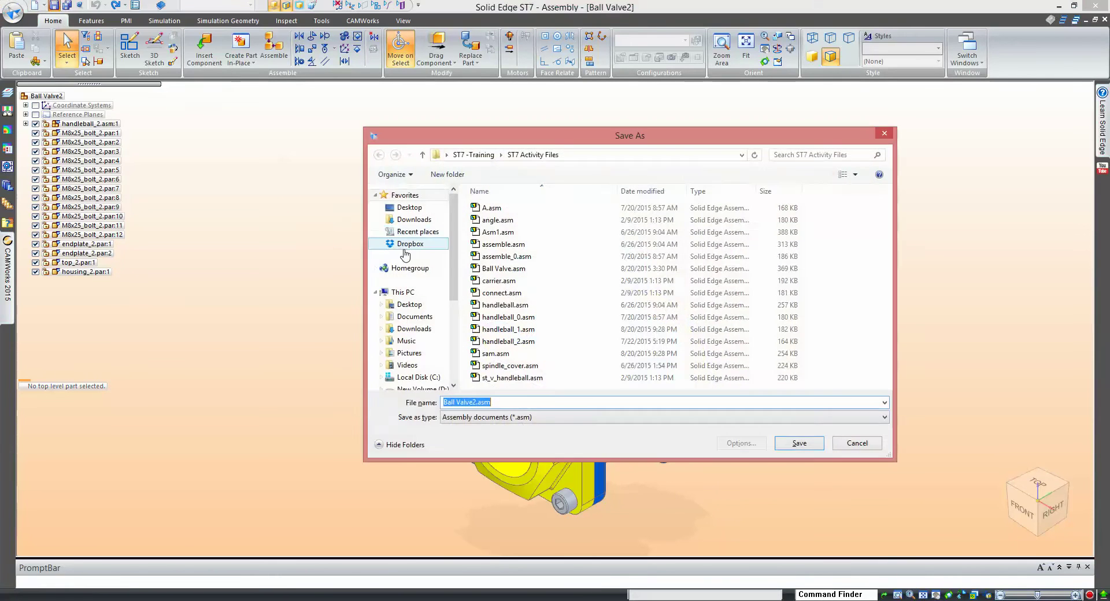
type("sa")
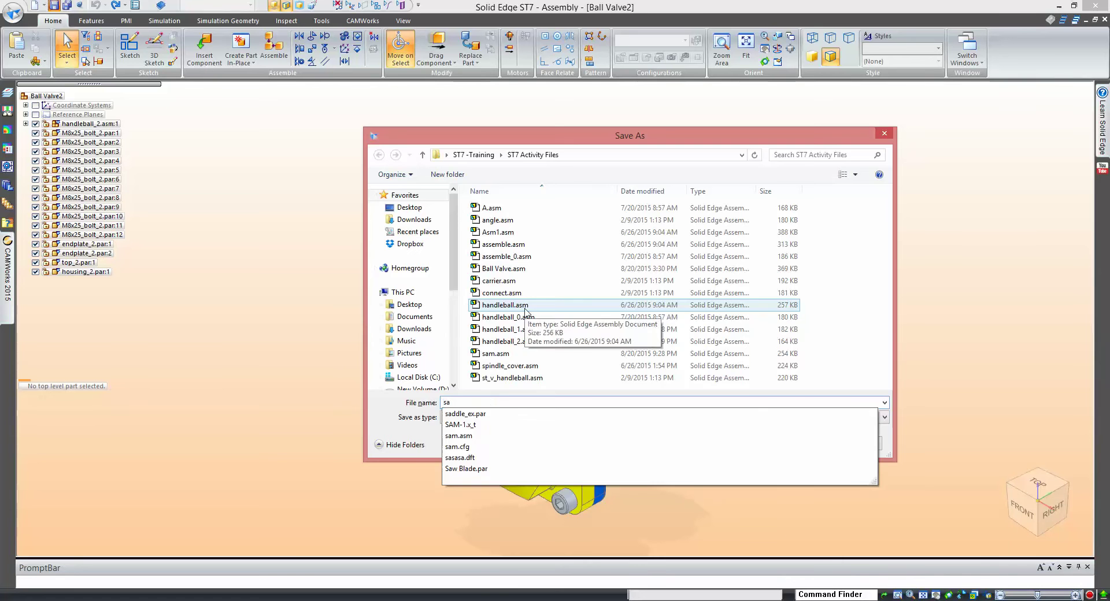
type("m22")
key("Return")
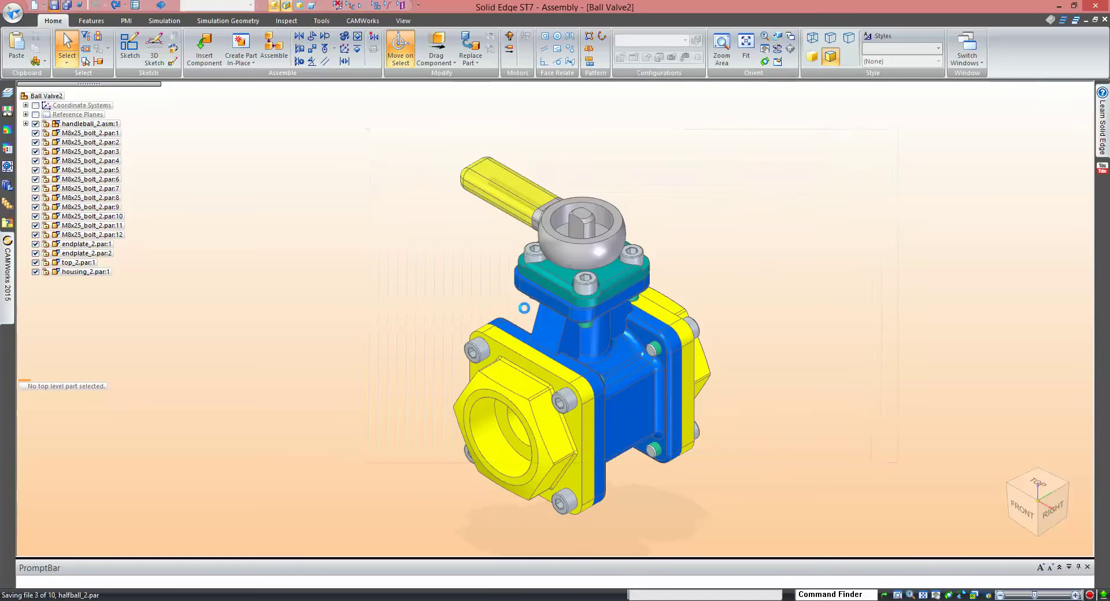
Step: Zoom to the top plate, select a housing top-flange side face and start moving it along one axis
scroll(585, 315, "up", 5)
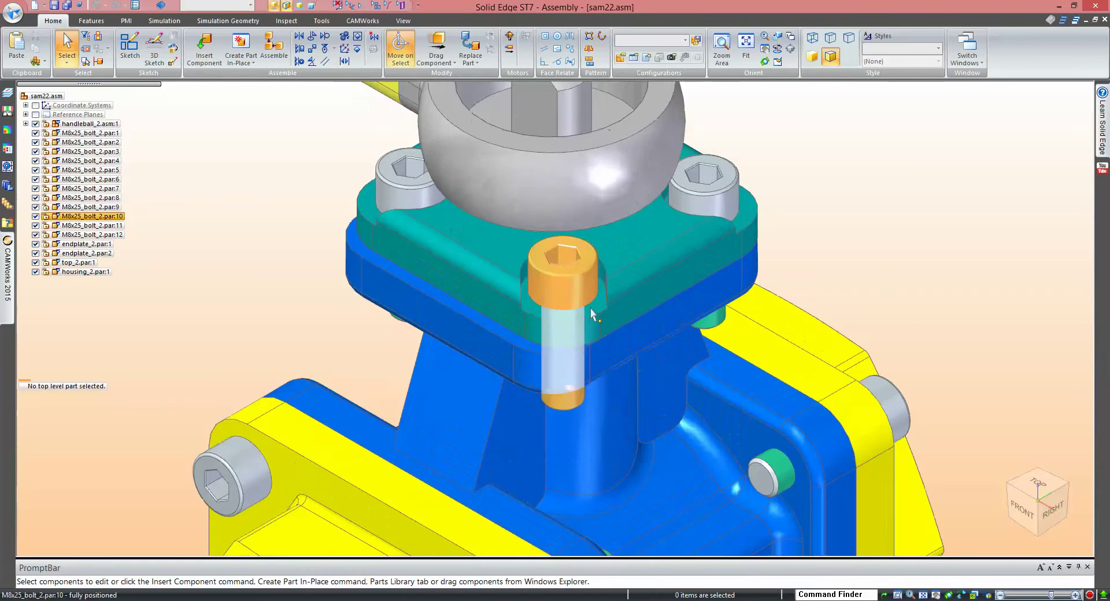
middle_click_drag(575, 345, 565, 285)
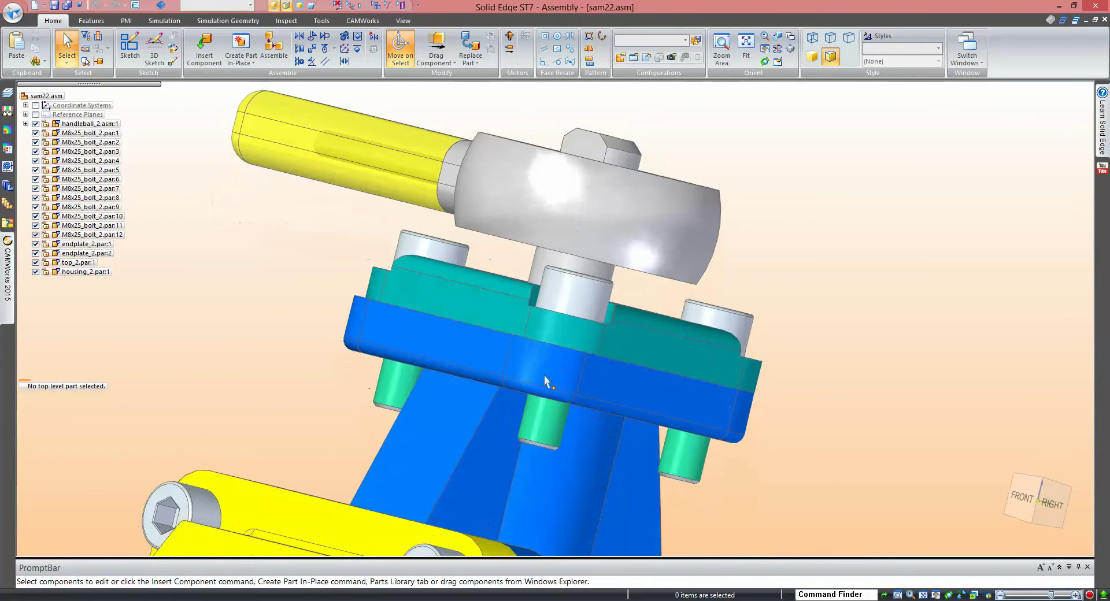
middle_click_drag(543, 376, 471, 364)
scroll(418, 315, "up", 5)
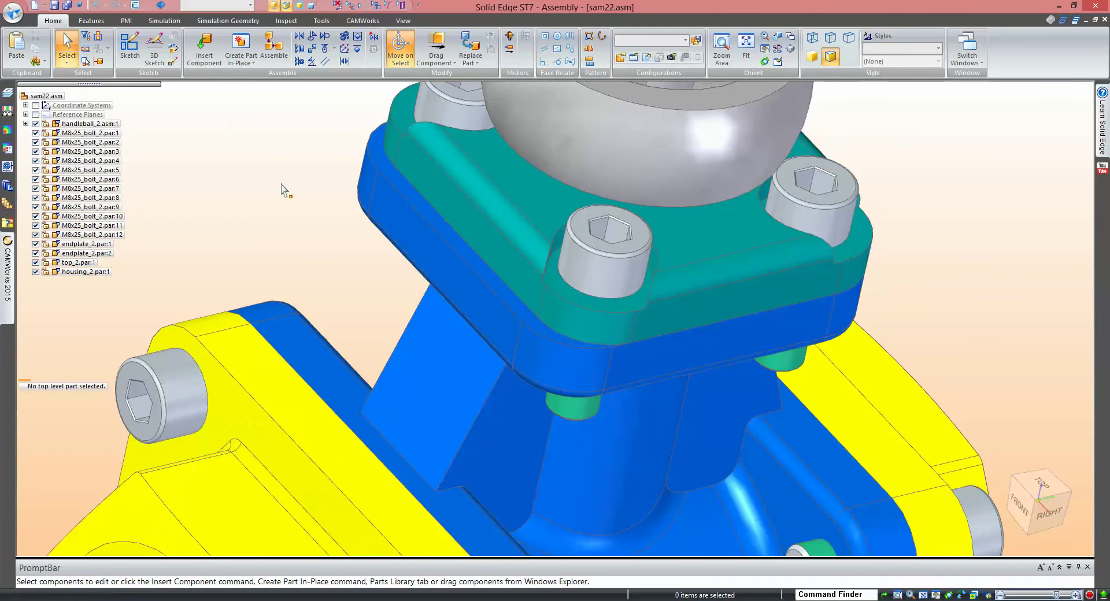
left_click(451, 257)
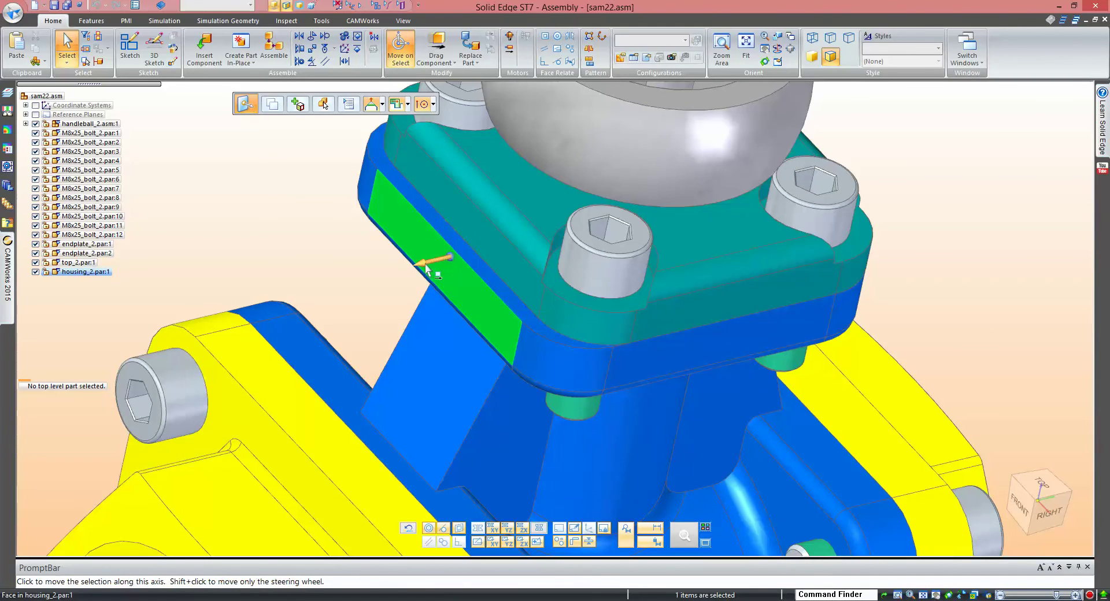
left_click(426, 266)
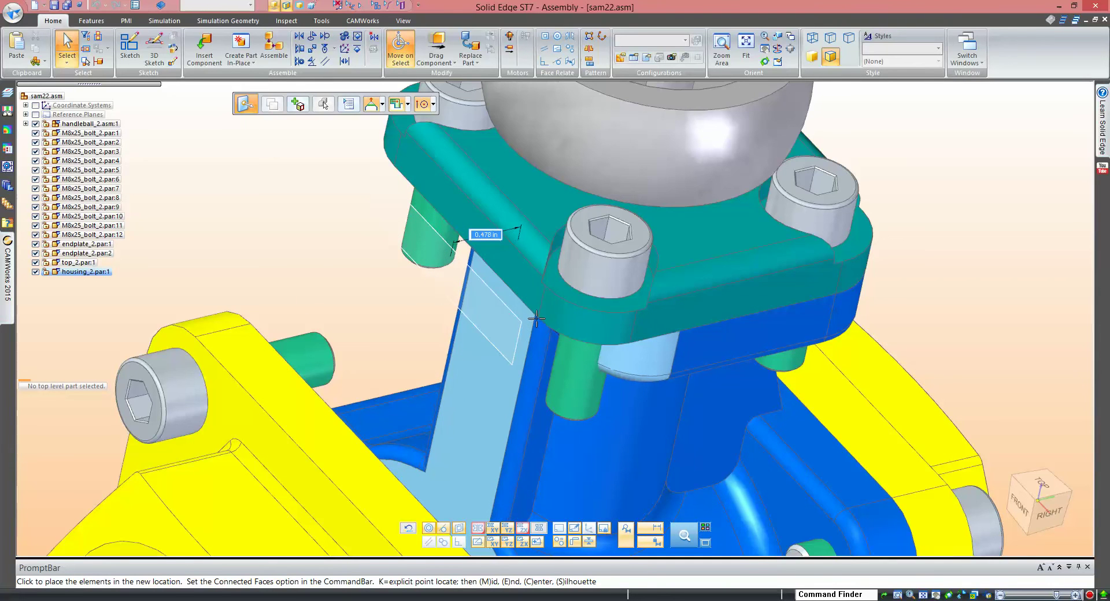
Step: Drop the moved housing face onto the top plate's corner vertex
left_click(538, 318)
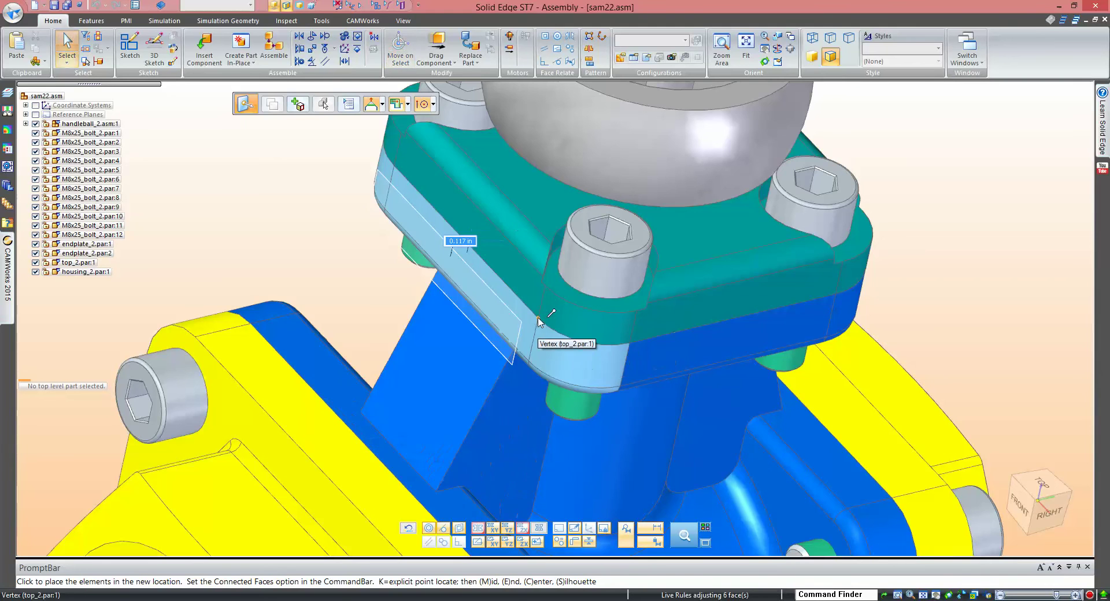
left_click(538, 318)
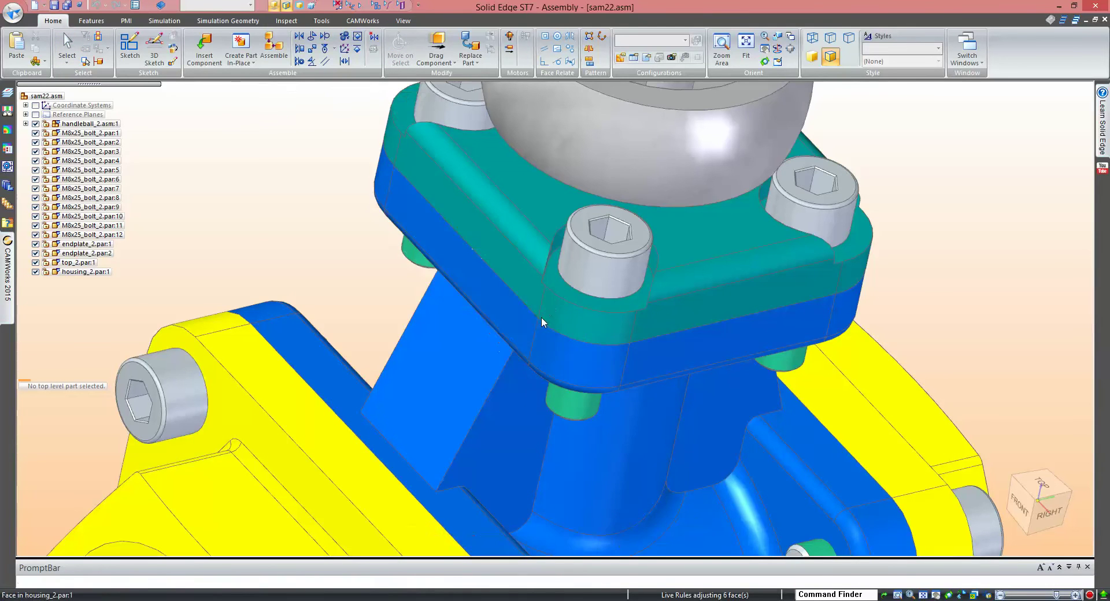
left_click(577, 328)
middle_click_drag(577, 327, 668, 220)
scroll(574, 418, "up", 2)
scroll(458, 417, "down", 4)
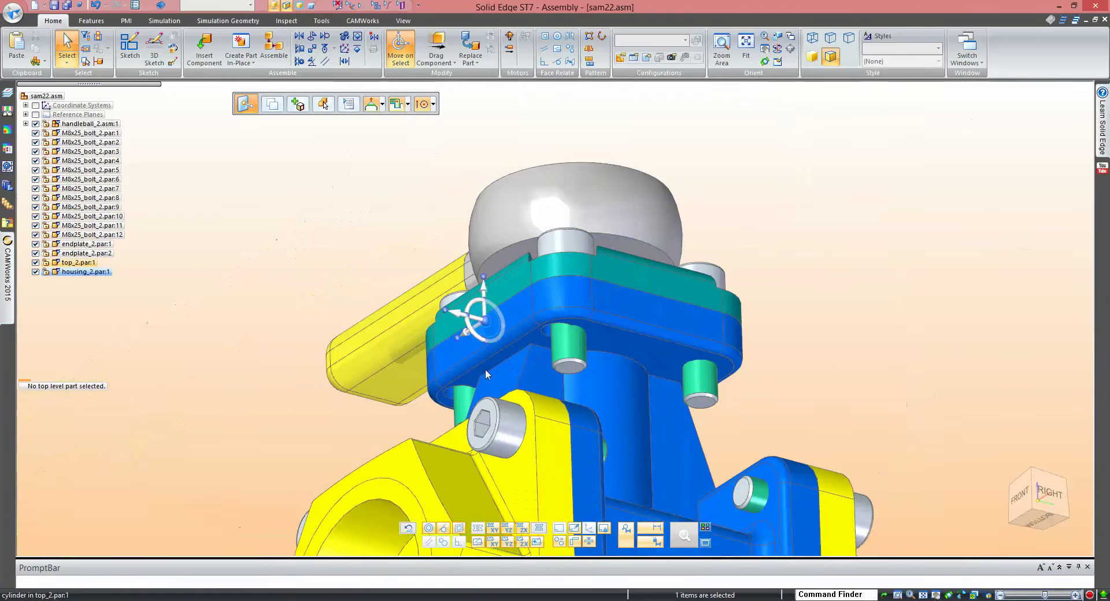
key("Escape")
Step: Move two housing bolt-hole faces onto the M8x25_bolt_2.par:10 edge, then deselect
scroll(457, 417, "up", 2)
left_click(452, 377)
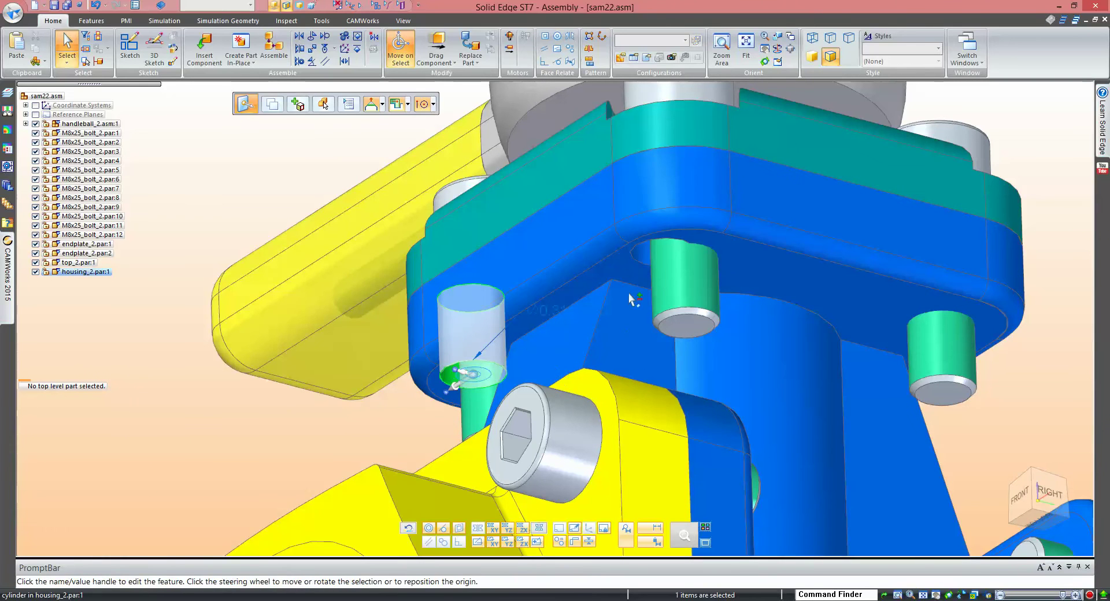
left_click(638, 267, "ctrl")
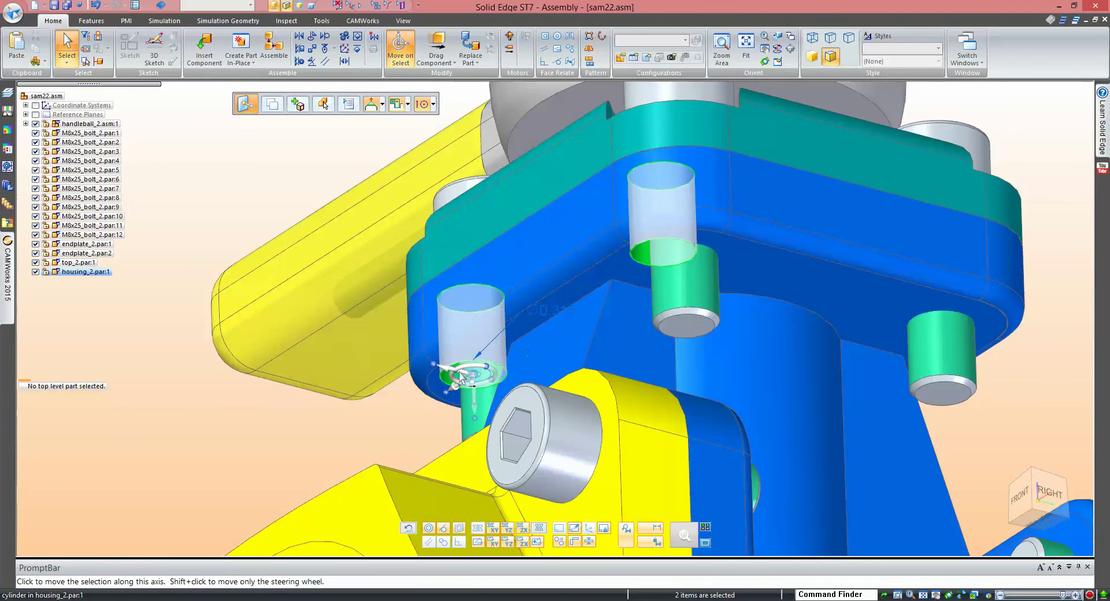
left_click(452, 366)
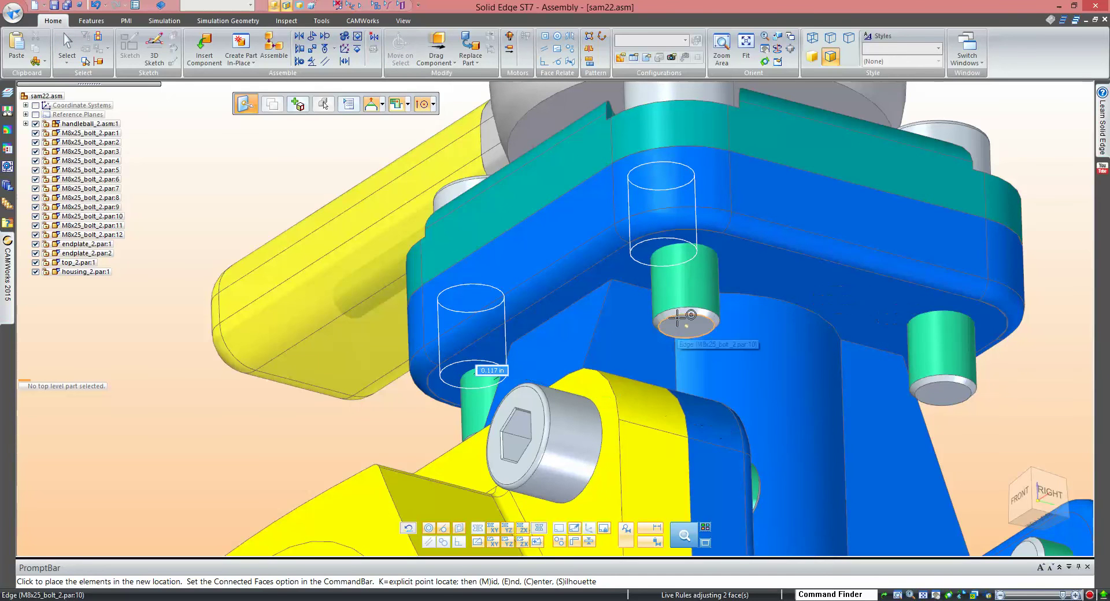
left_click(678, 322)
right_click(306, 165)
left_click(203, 125)
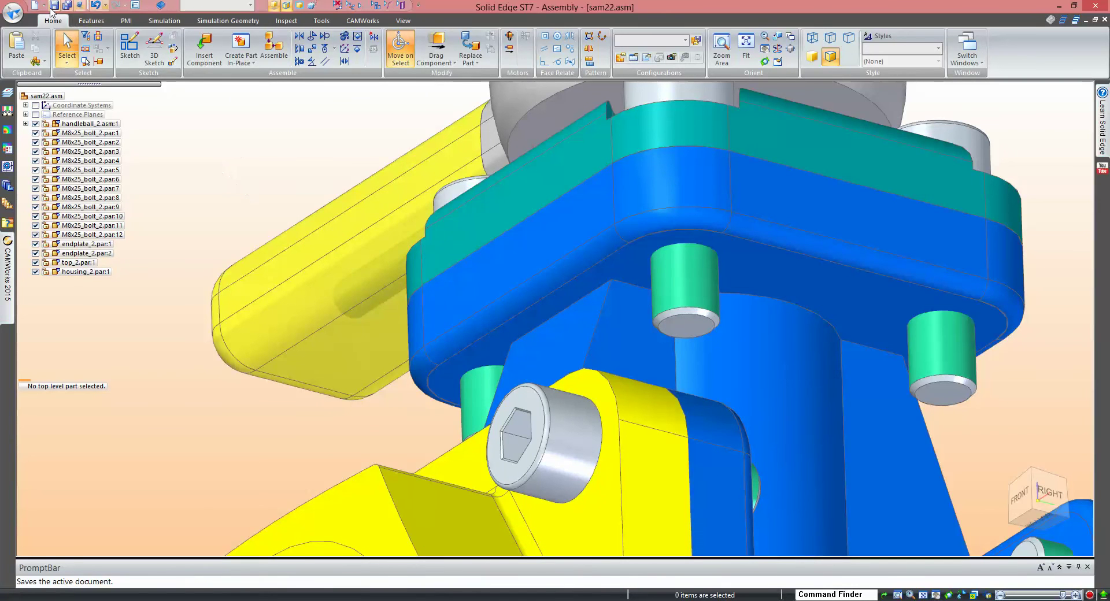
Step: Zoom out and restore the standard isometric view (Ctrl+I) of the whole valve
scroll(657, 271, "down", 5)
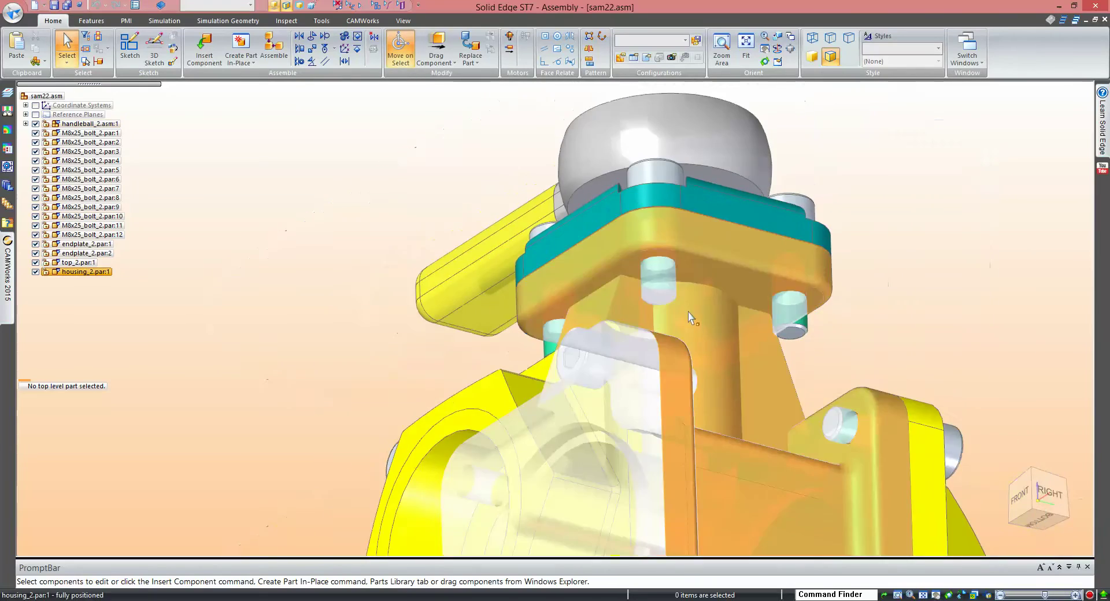
middle_click_drag(688, 308, 740, 296)
middle_click_drag(643, 247, 668, 364)
scroll(668, 365, "down", 5)
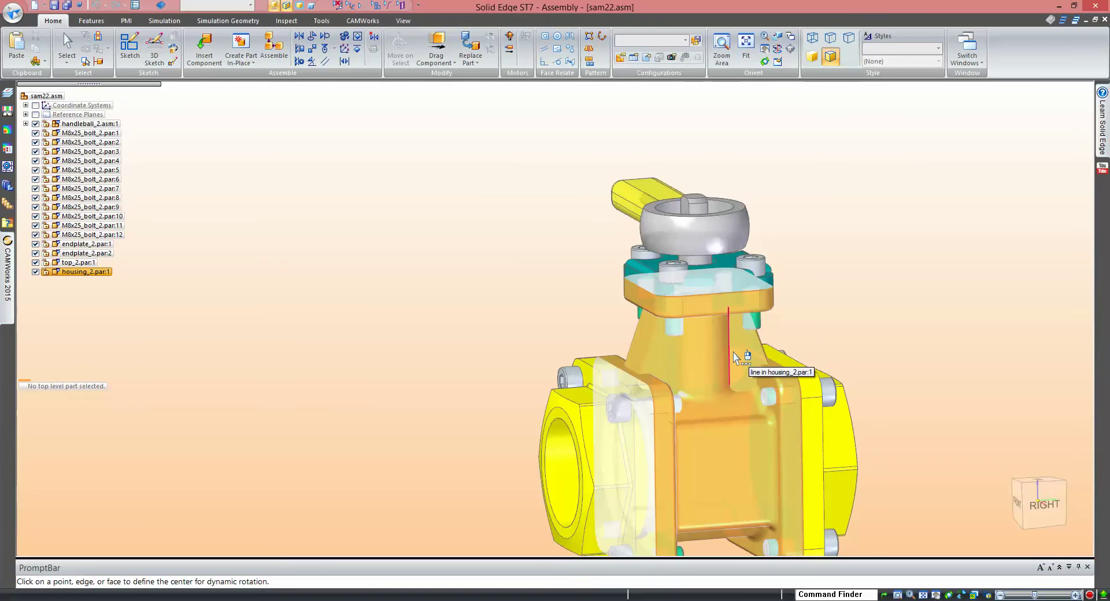
key("ctrl+i")
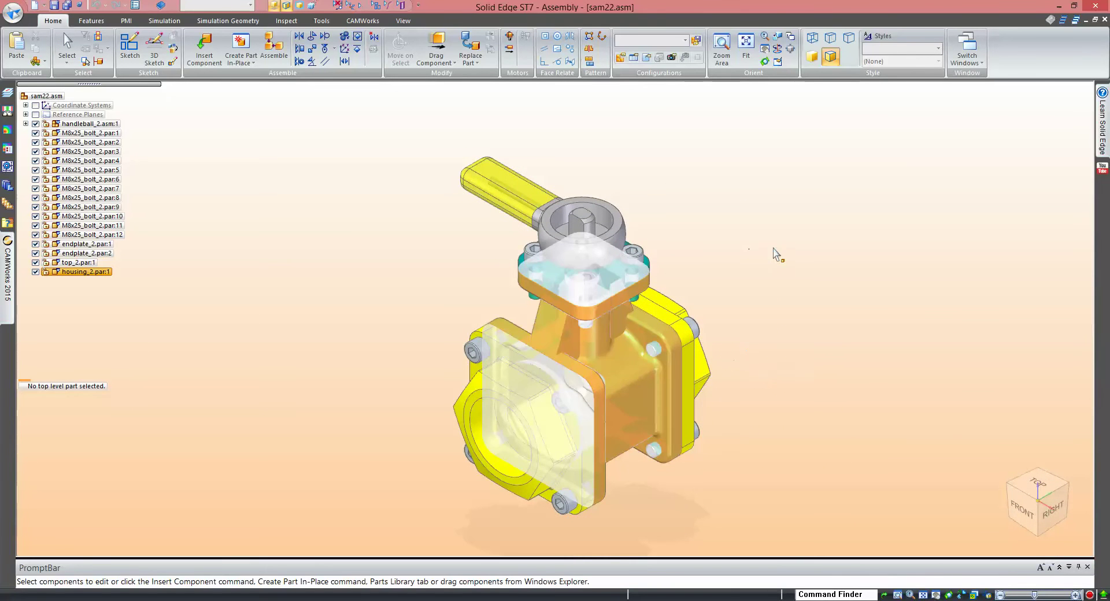
key("Escape")
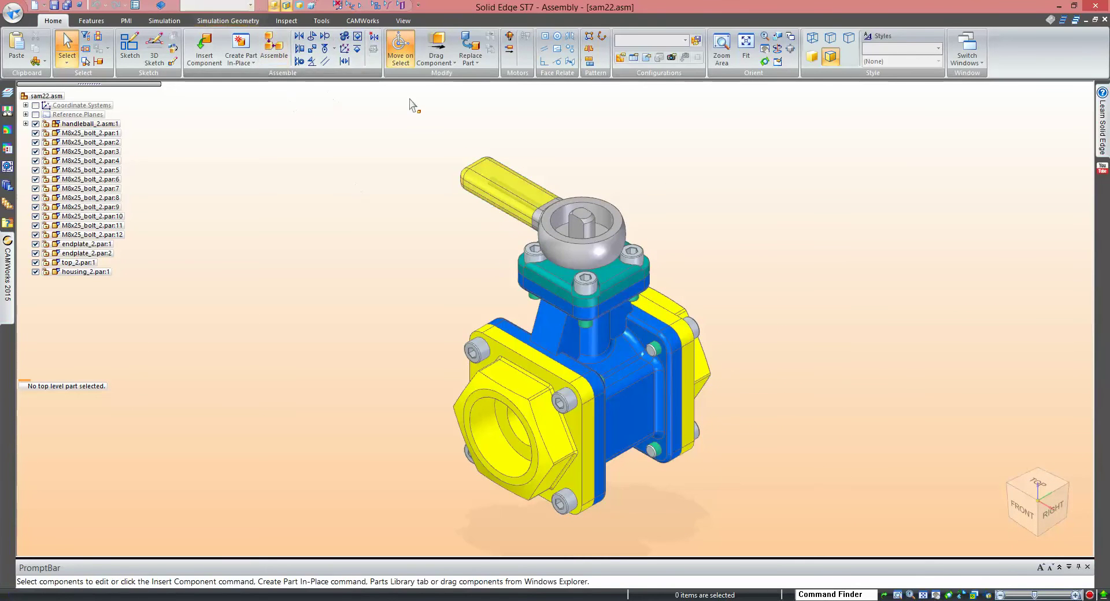
Step: Start the Relationship Assistant set to check against Select Set 2, with the housing as Select Set 1
left_click(374, 36)
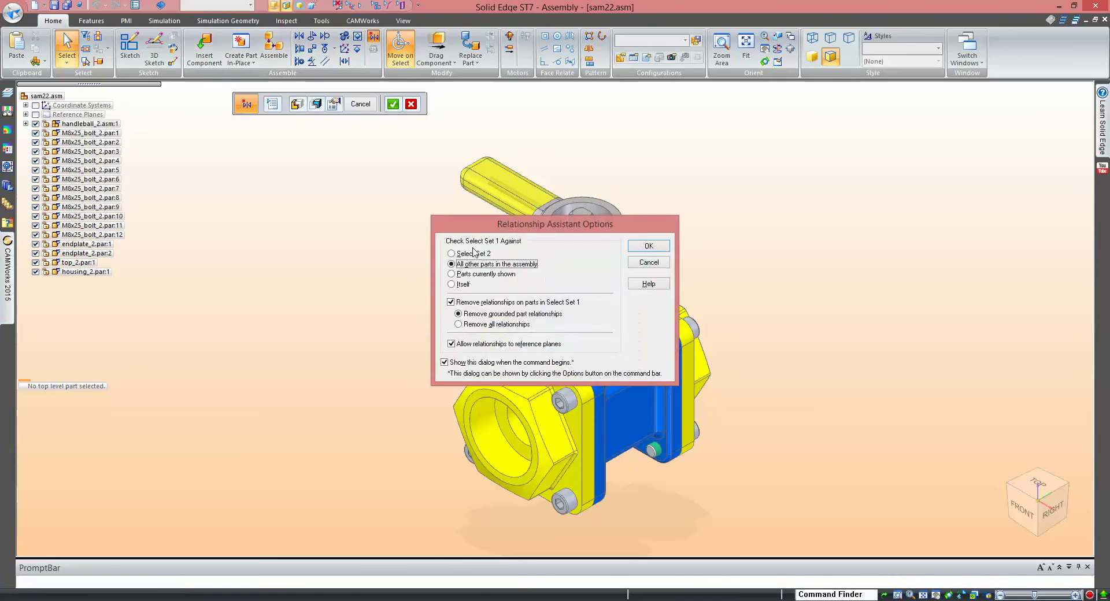
left_click(471, 253)
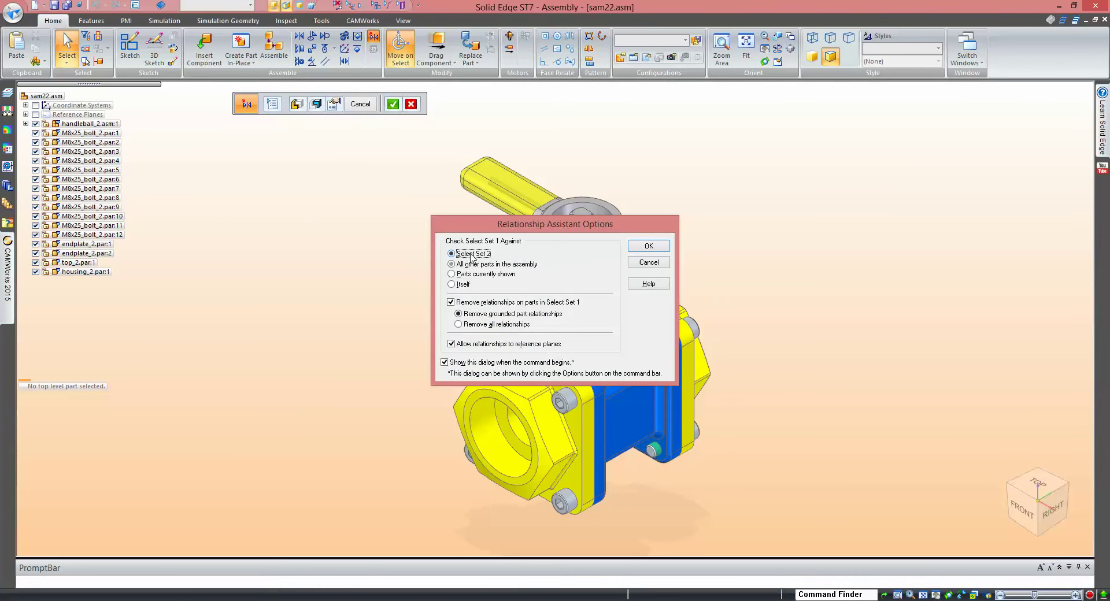
left_click(657, 246)
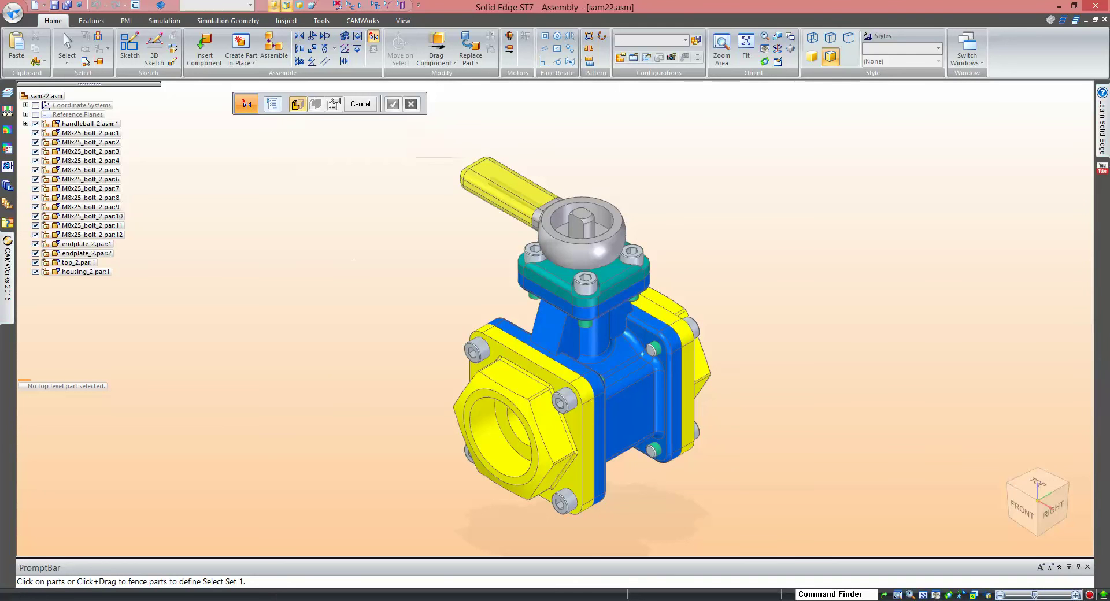
left_click(630, 404)
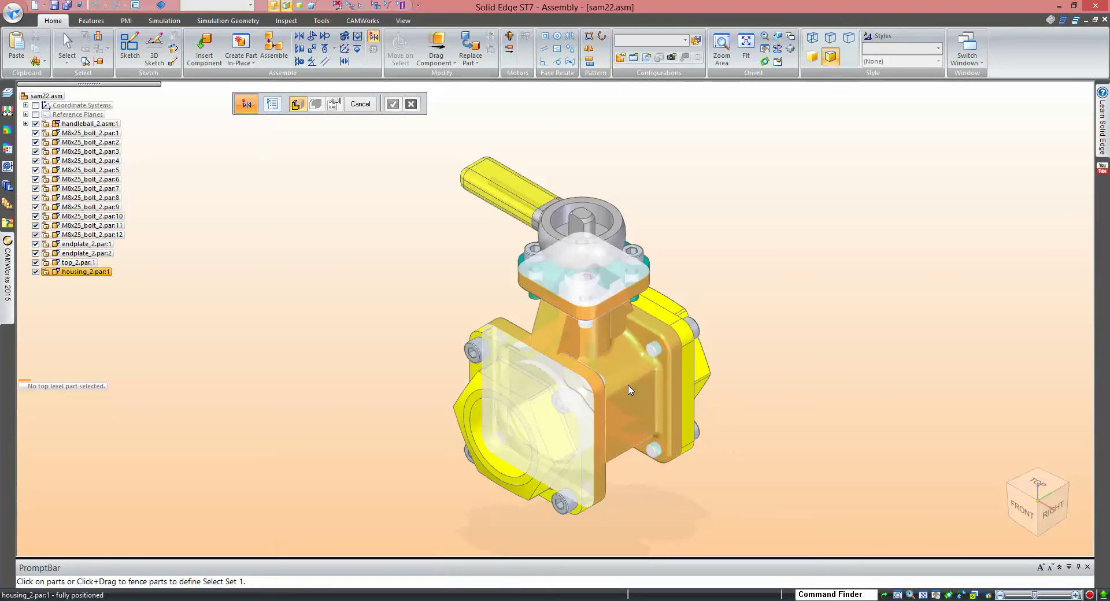
right_click(290, 298)
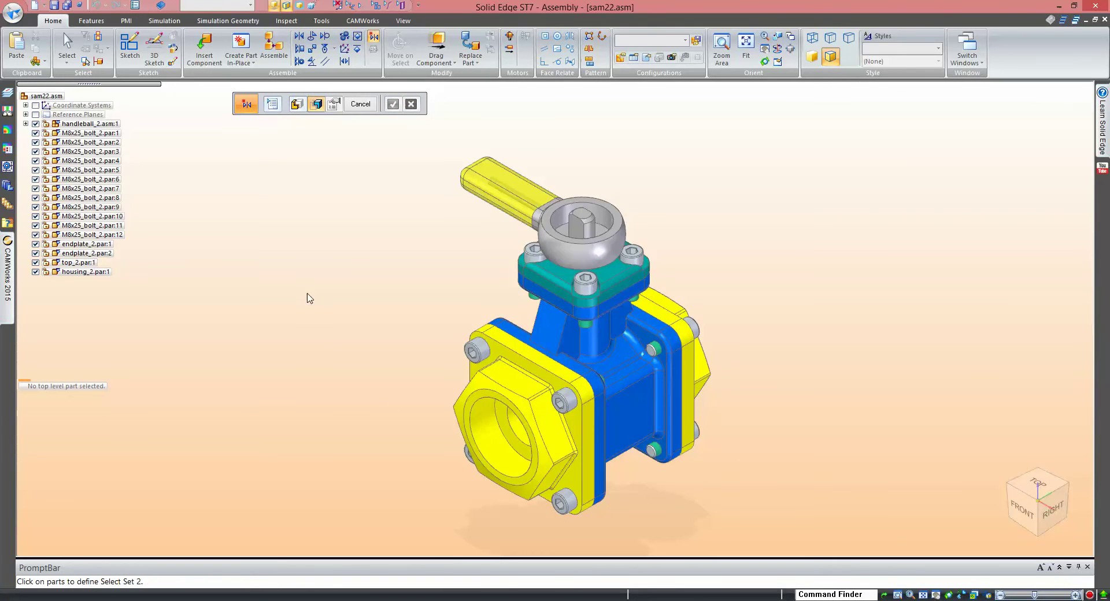
Step: Make the four front bolts and endplate_2.par:2 Select Set 2 and accept it
left_click(479, 355)
left_click(564, 399)
left_click(567, 496)
left_click(466, 454)
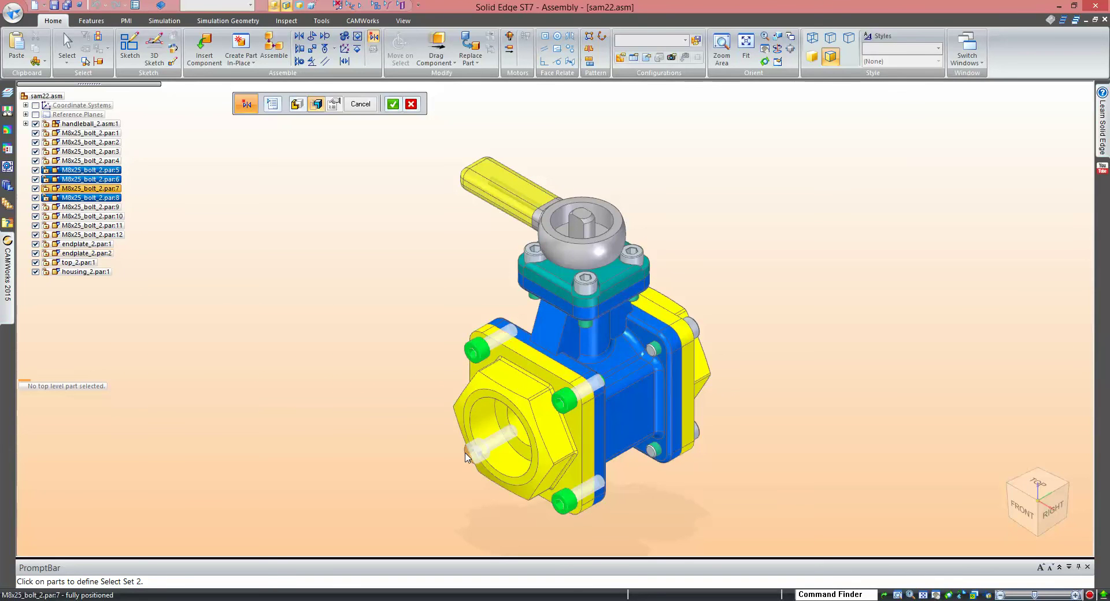
left_click(533, 428)
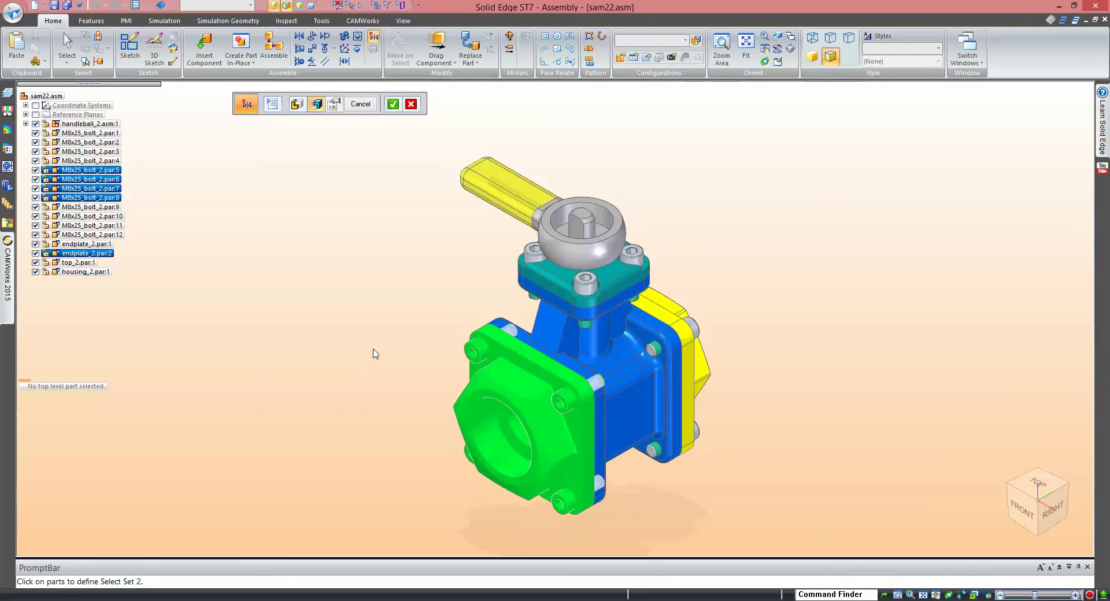
right_click(354, 268)
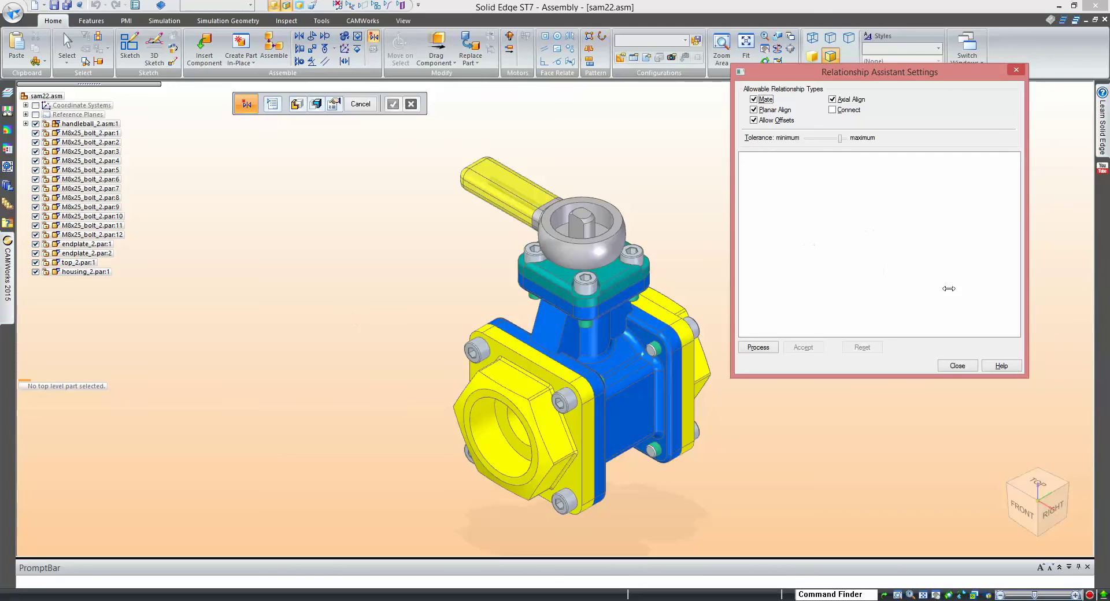
Step: Process and accept the proposed endplate_2-to-housing_2 mate and bolt axial aligns, then close settings
left_click(758, 348)
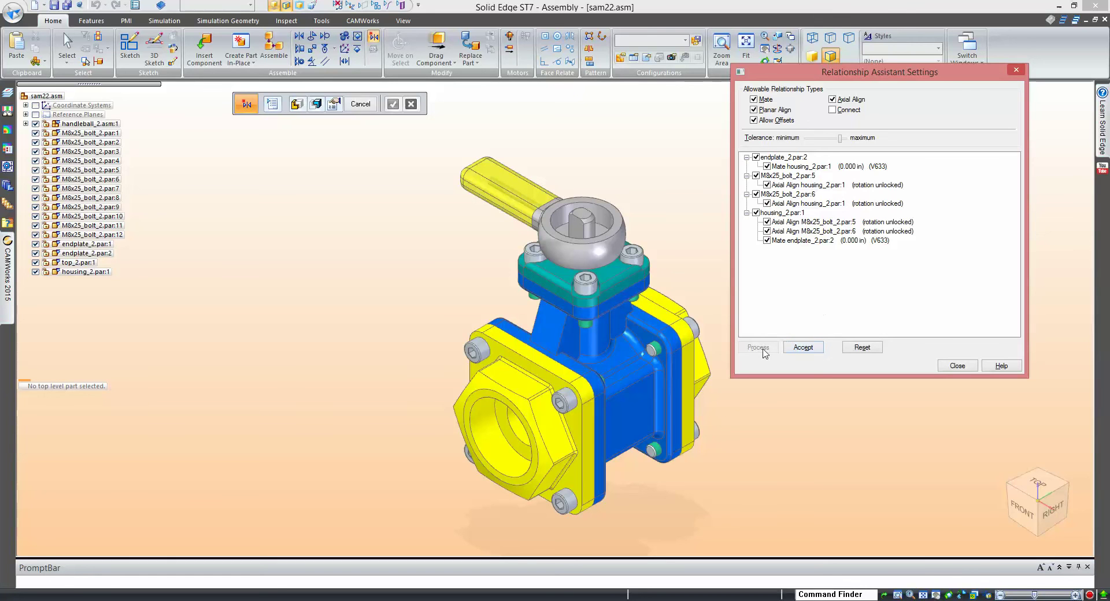
left_click(810, 349)
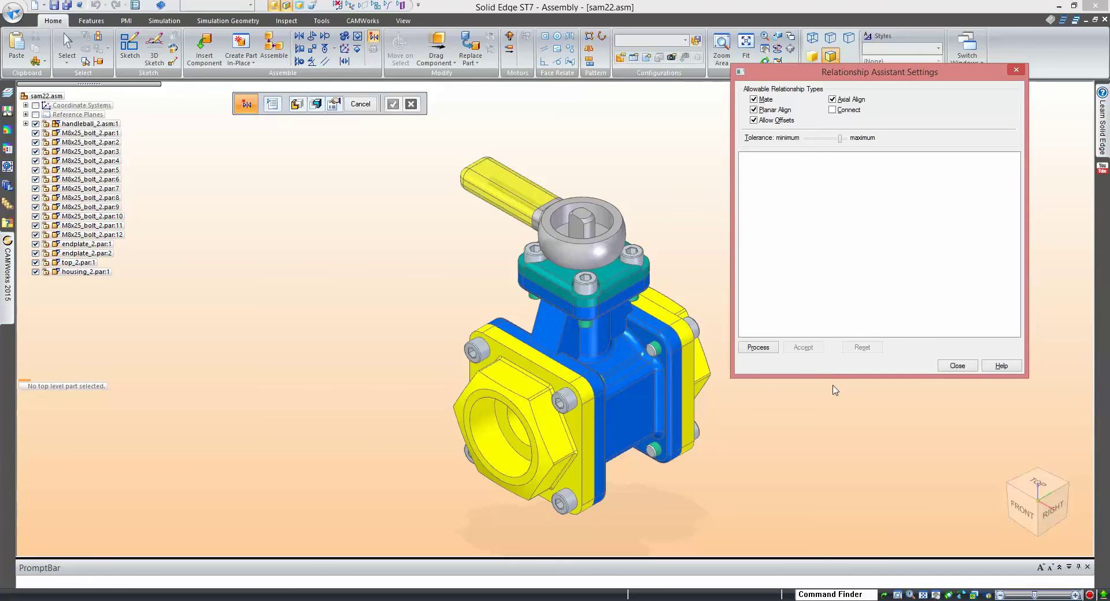
left_click(954, 368)
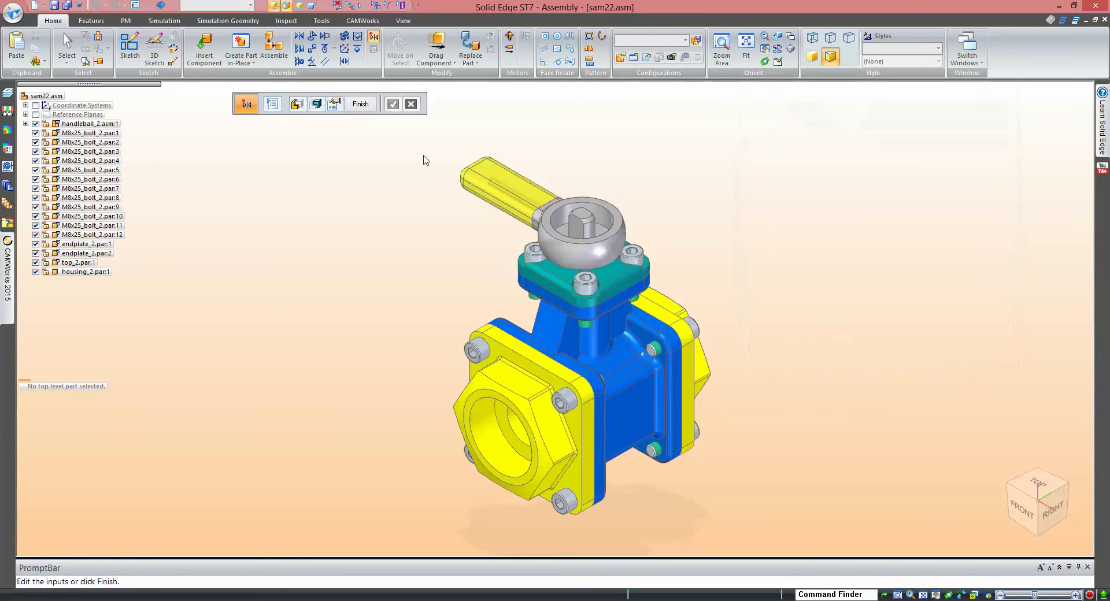
Step: Finish the assistant, review housing_2's relationship to bolt 5 in PathFinder, then undo the last change
left_click(369, 105)
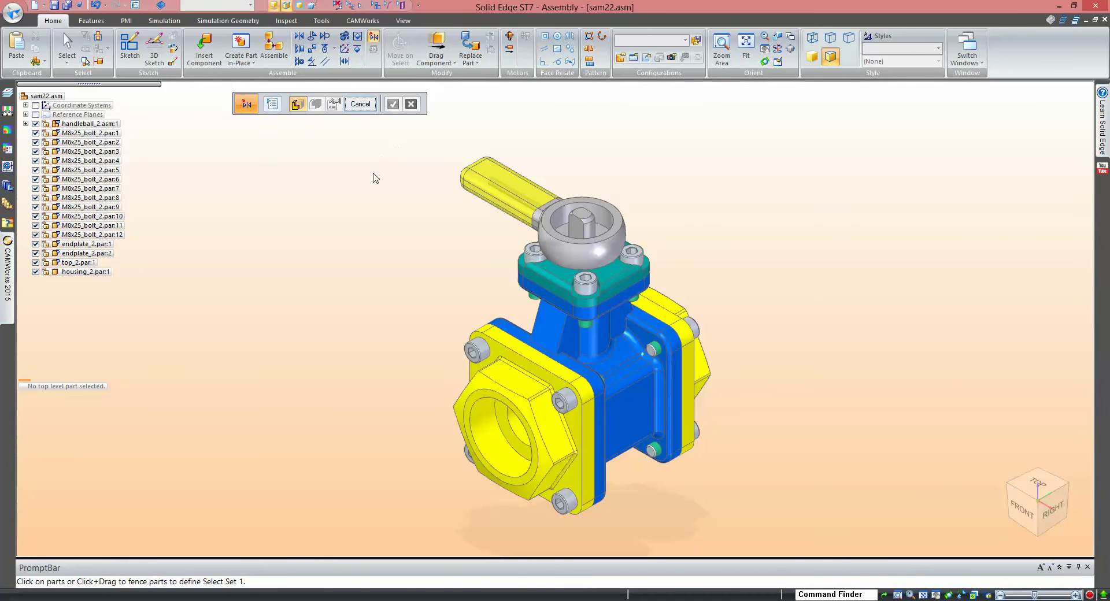
left_click(92, 273)
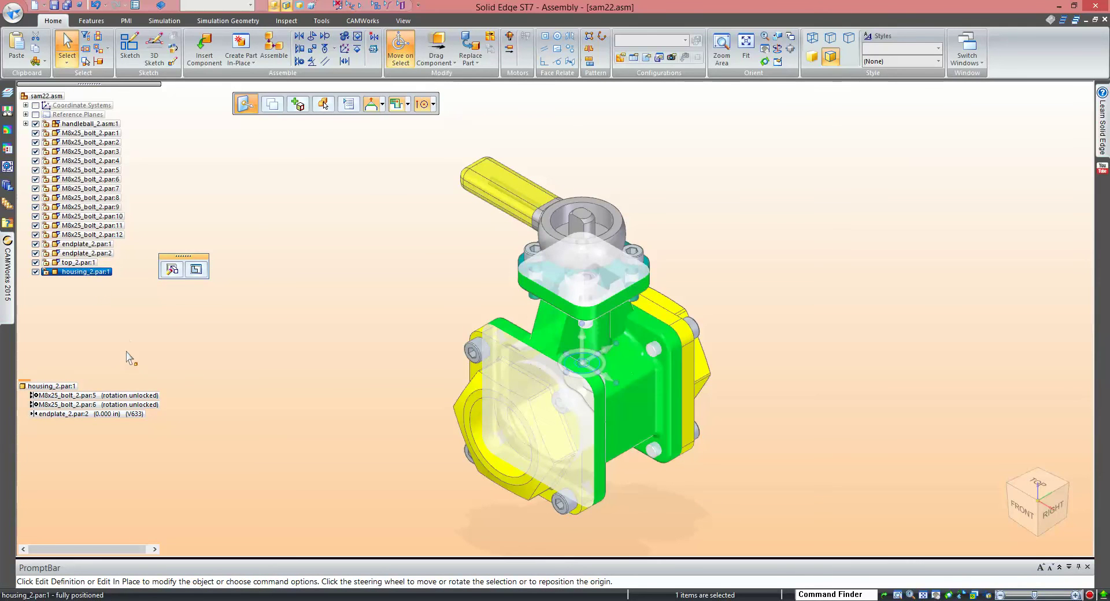
left_click(129, 396)
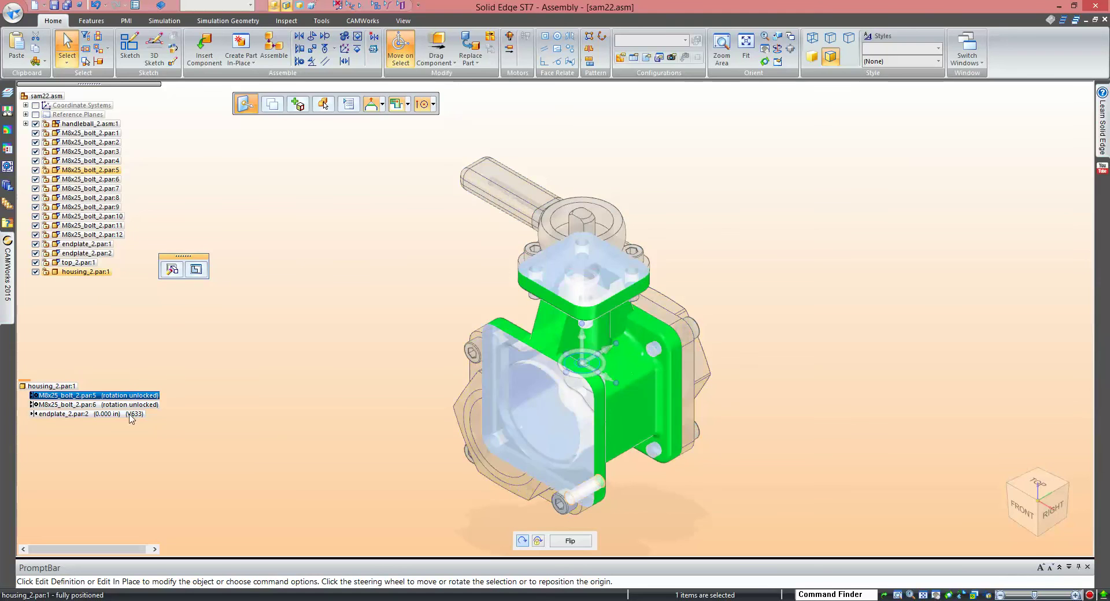
key("Escape")
key("Escape")
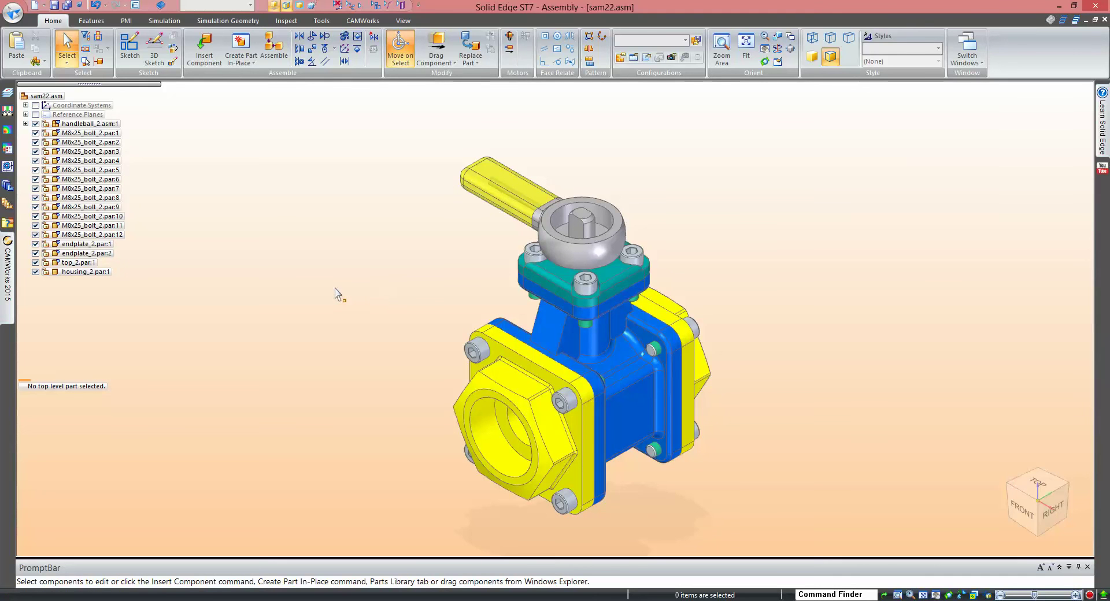
key("ctrl+z")
Step: Restart the Relationship Assistant with the housing and second endplate as Select Set 1
left_click(374, 36)
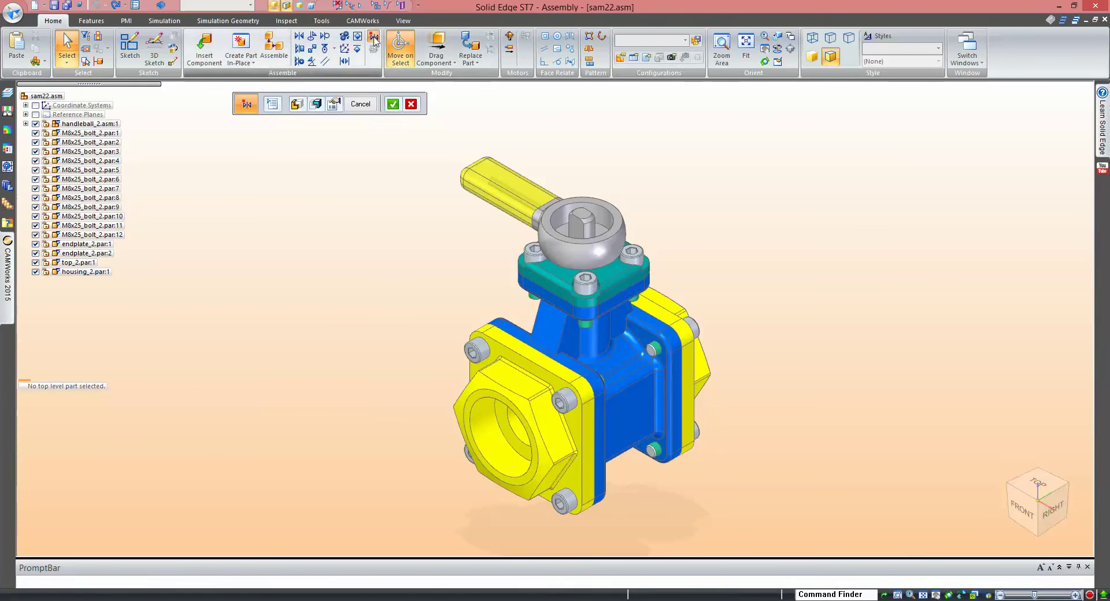
left_click(647, 247)
left_click(627, 393)
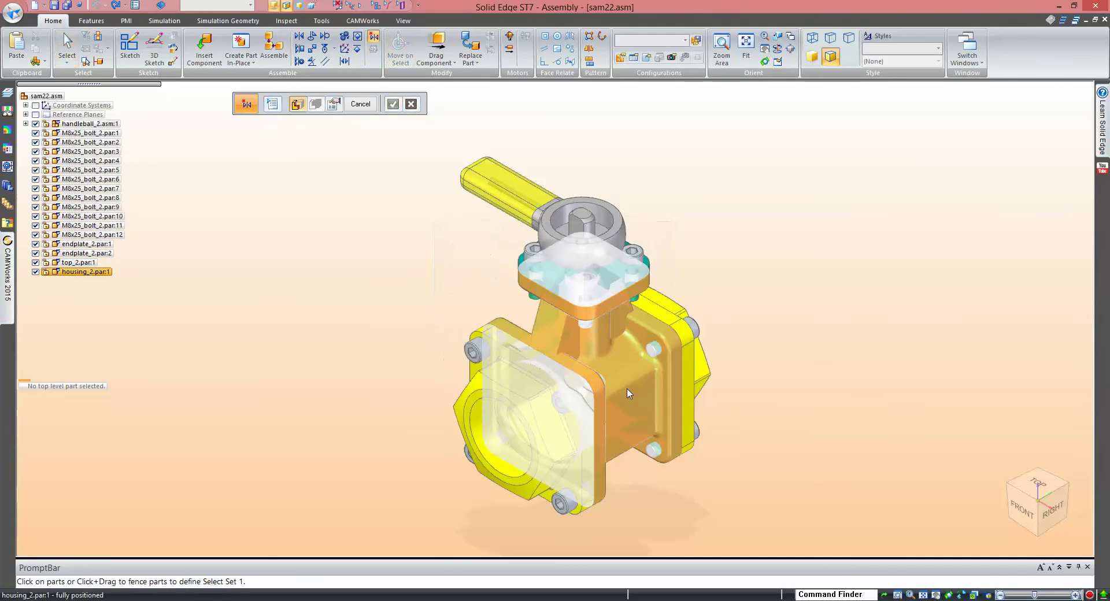
left_click(613, 393)
left_click(490, 388)
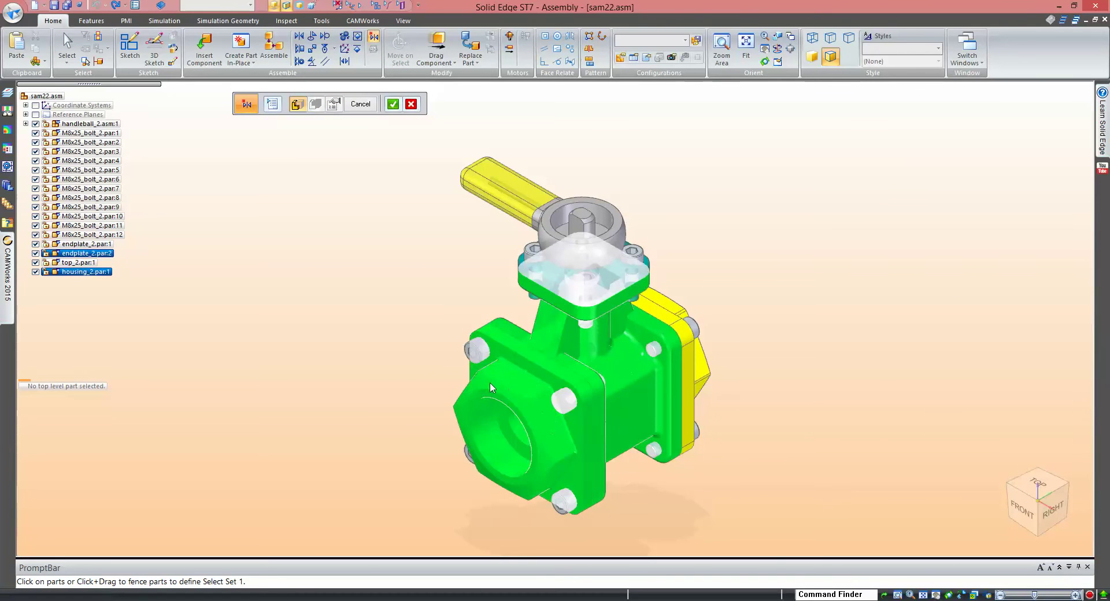
right_click(373, 379)
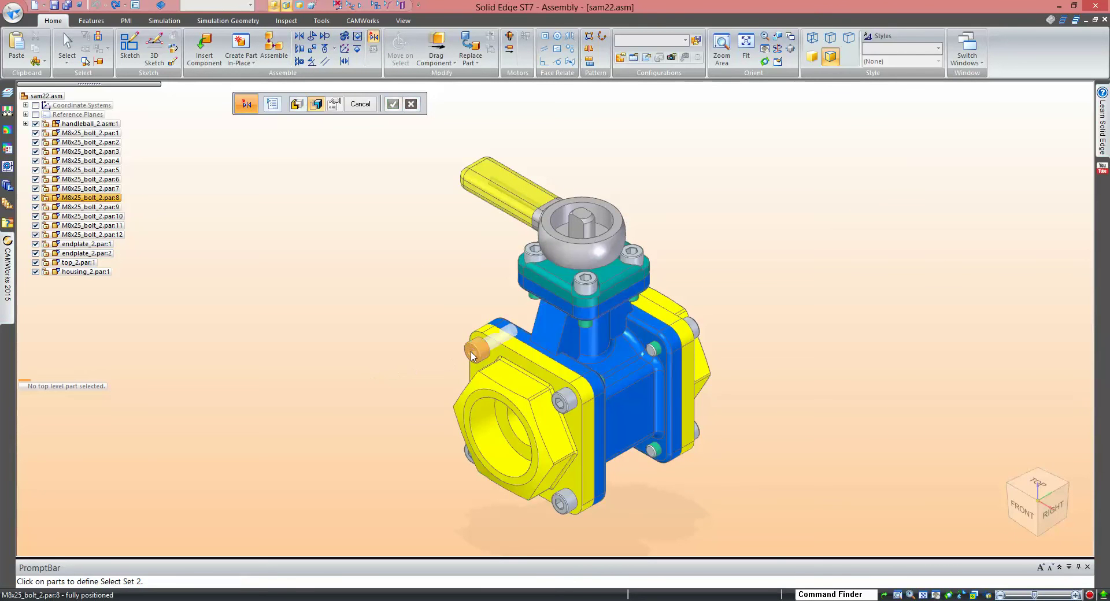
Step: Make bolts 8, 6, 5 and 7 Select Set 2 and accept it
left_click(473, 355)
left_click(564, 400)
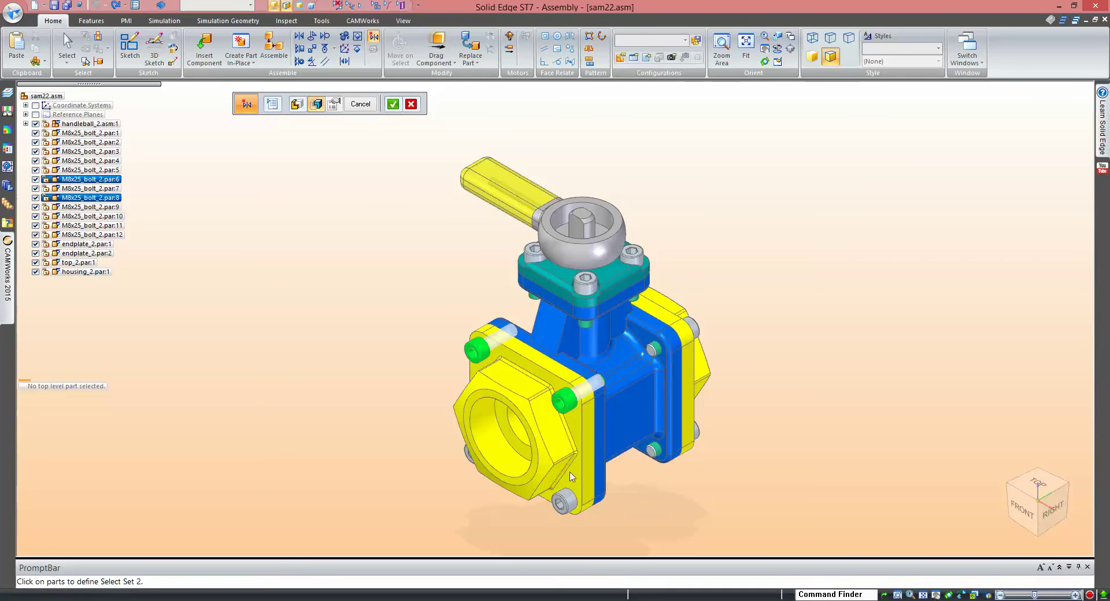
left_click(565, 505)
left_click(466, 460)
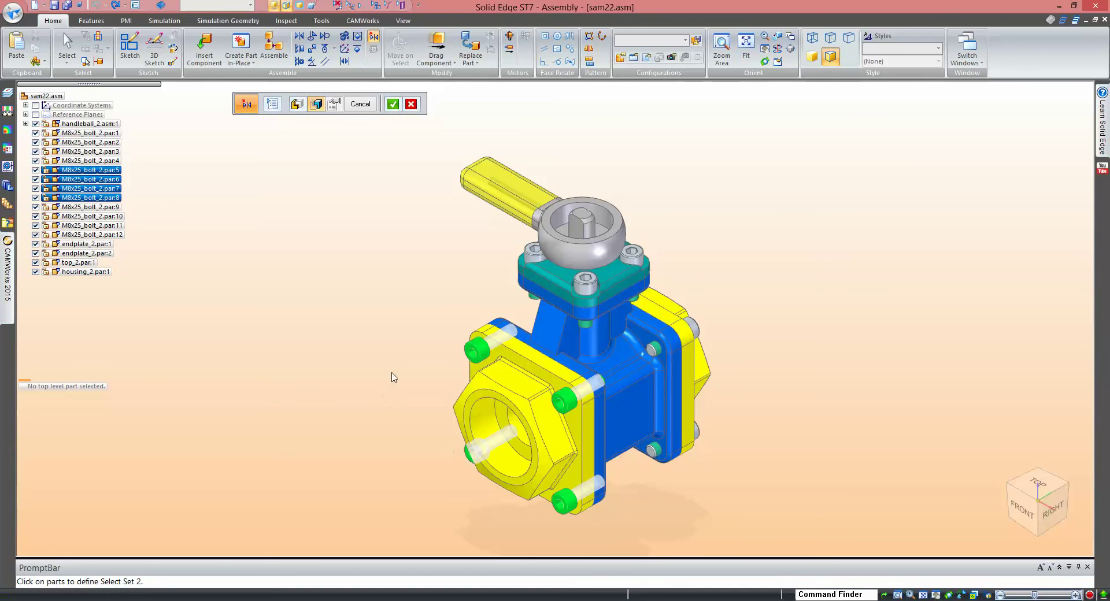
right_click(429, 298)
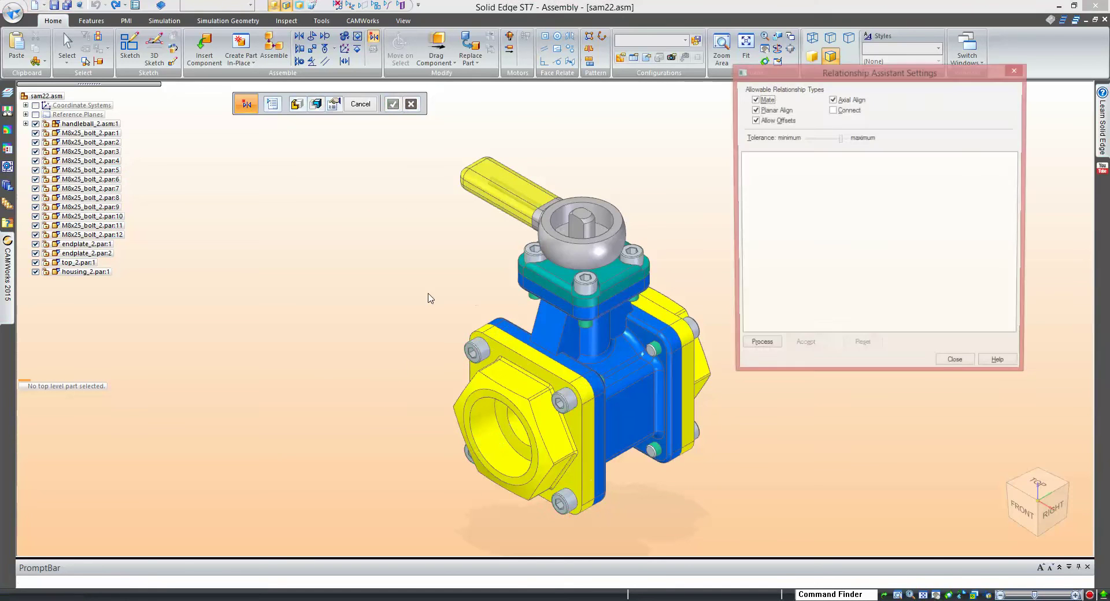
Step: Process and accept the proposed relationships, close the settings and finish the command
left_click(774, 347)
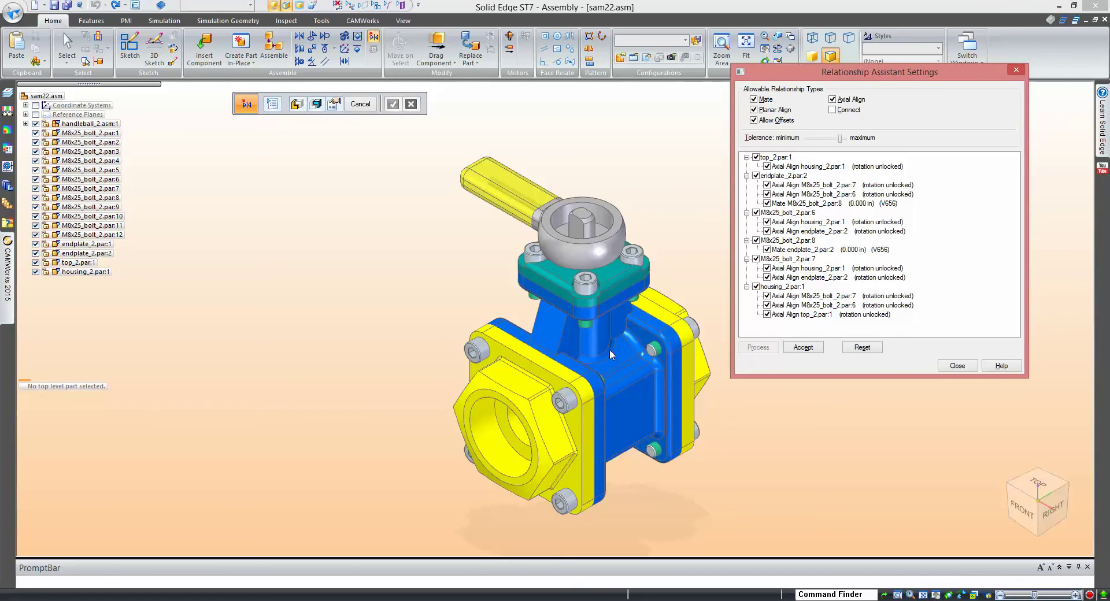
left_click(796, 347)
left_click(957, 366)
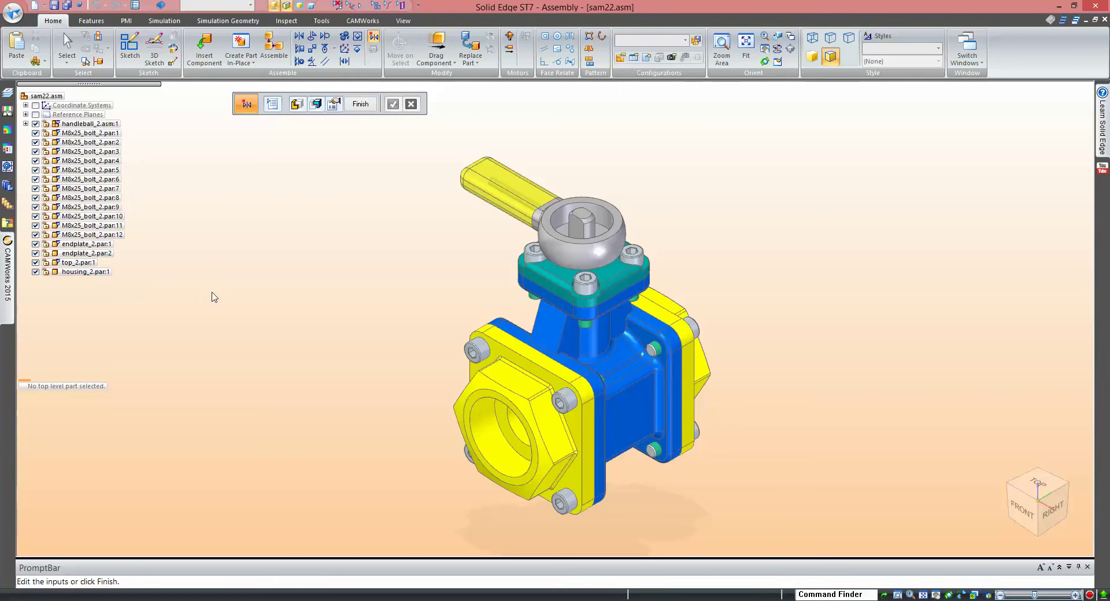
left_click(354, 108)
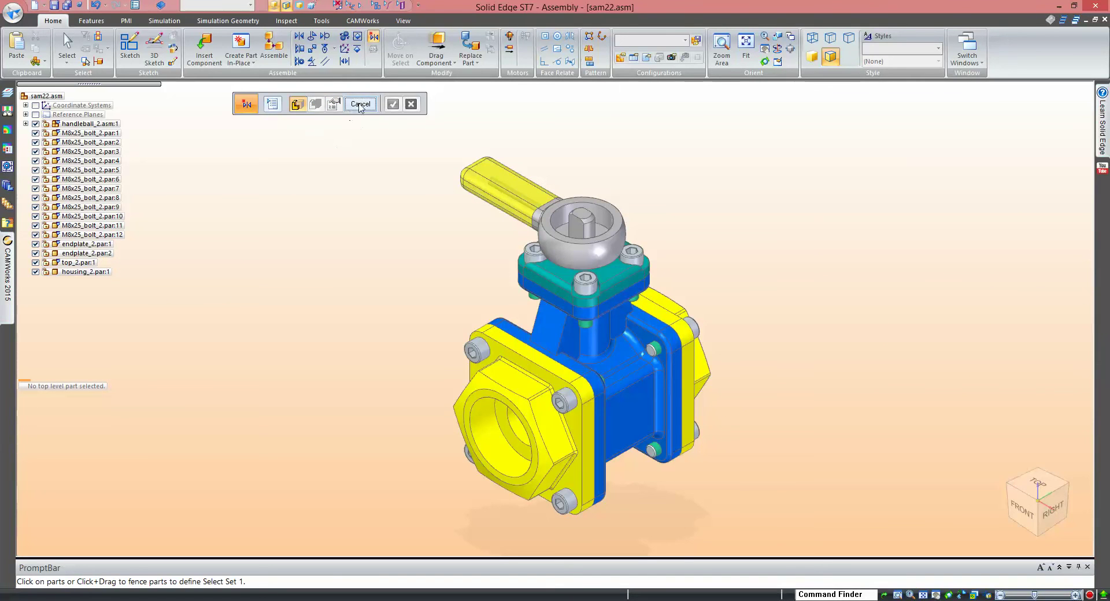
left_click(351, 107)
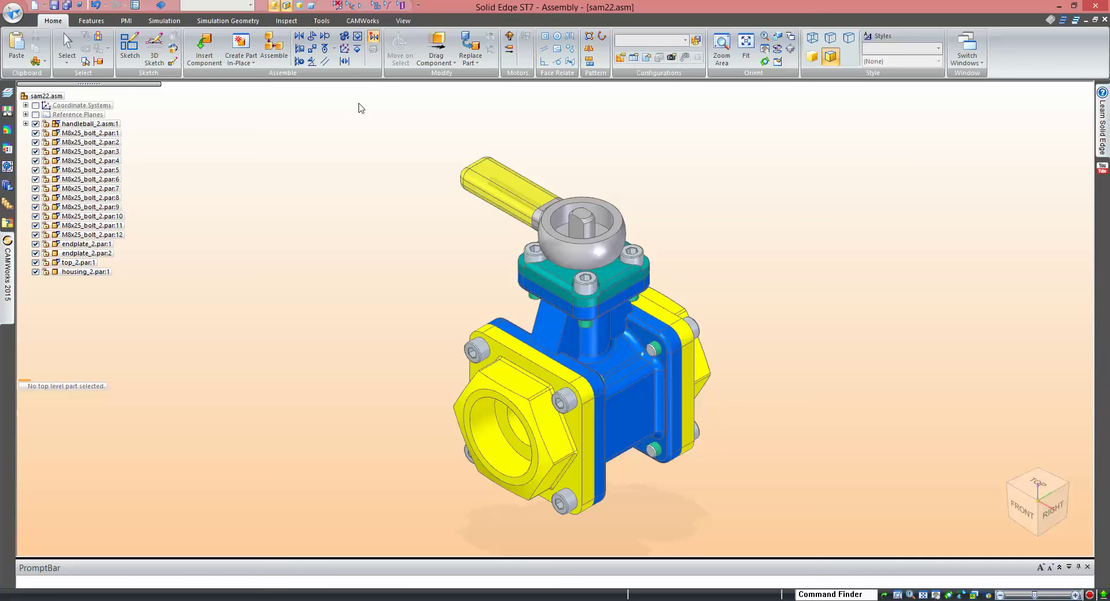
Step: Undo the previous relationships and restart the assistant checking Select Set 1 against itself
left_click(568, 277)
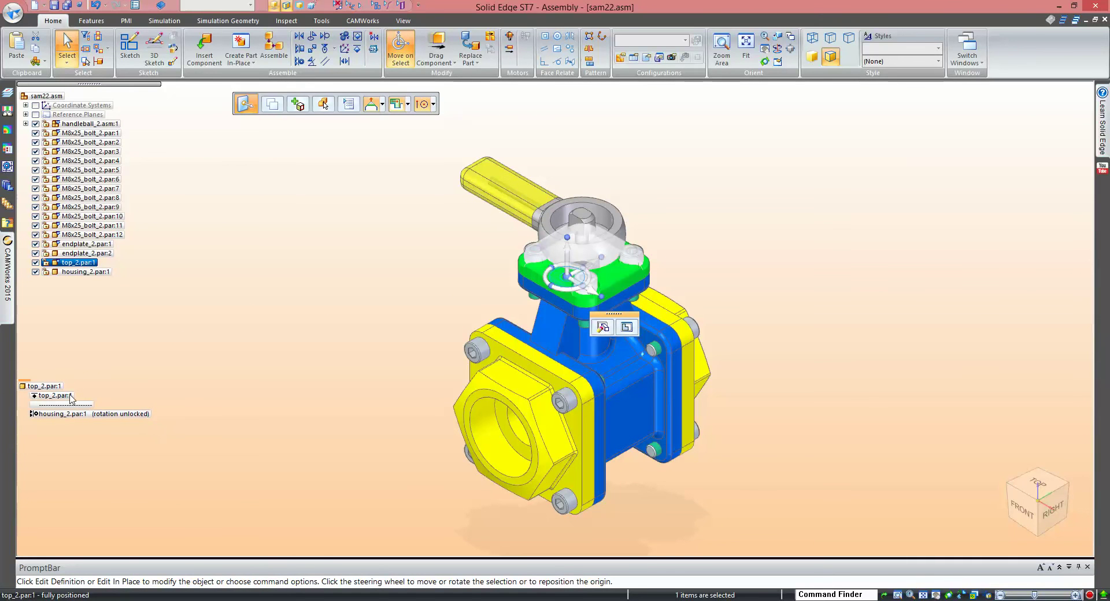
key("ctrl+z")
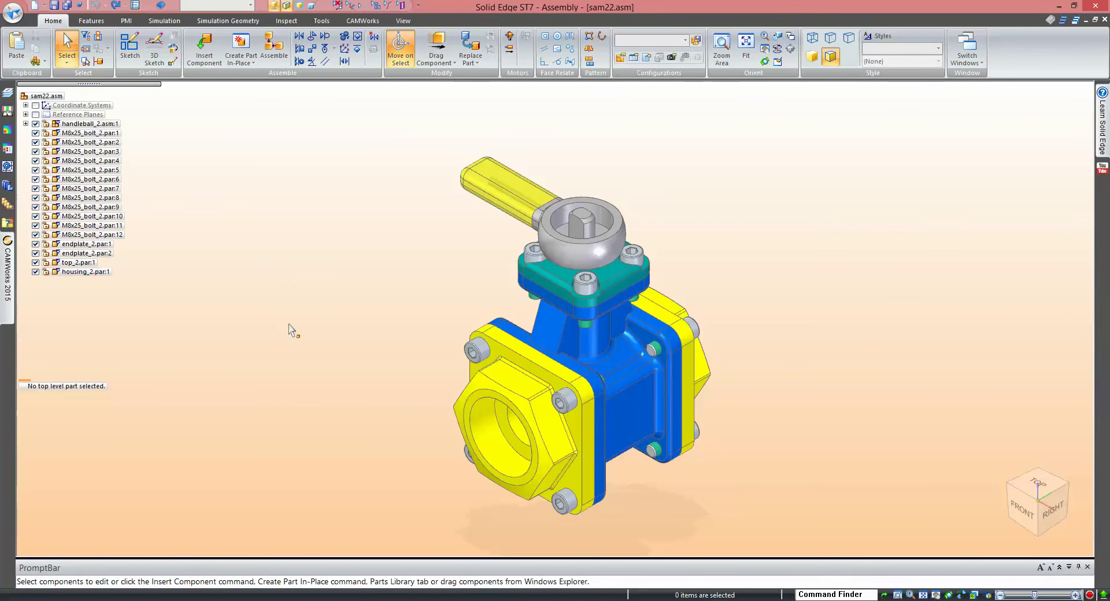
left_click(374, 36)
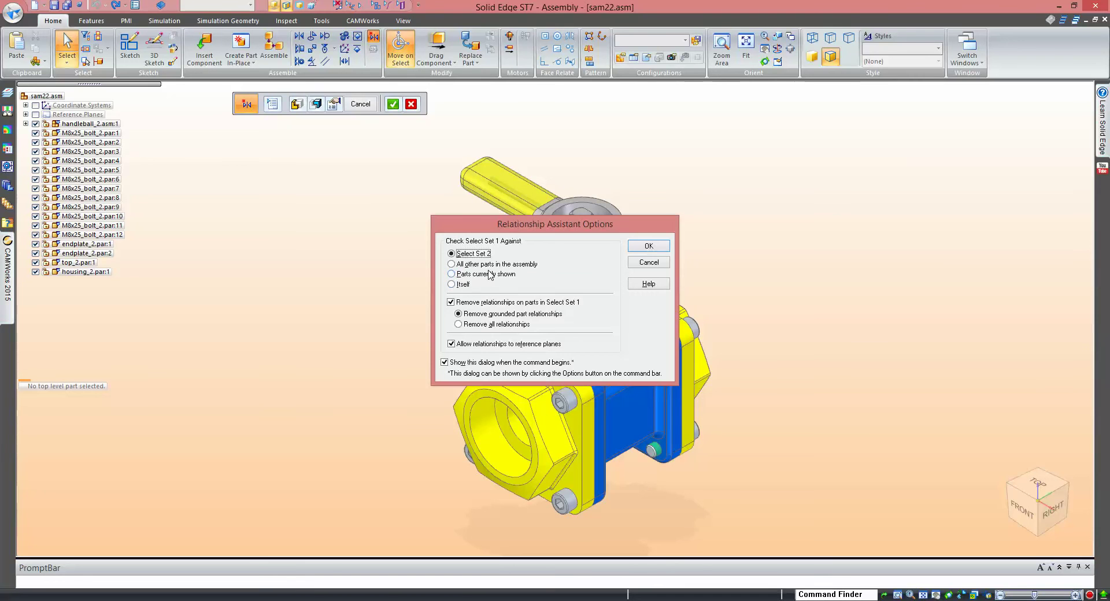
left_click(464, 285)
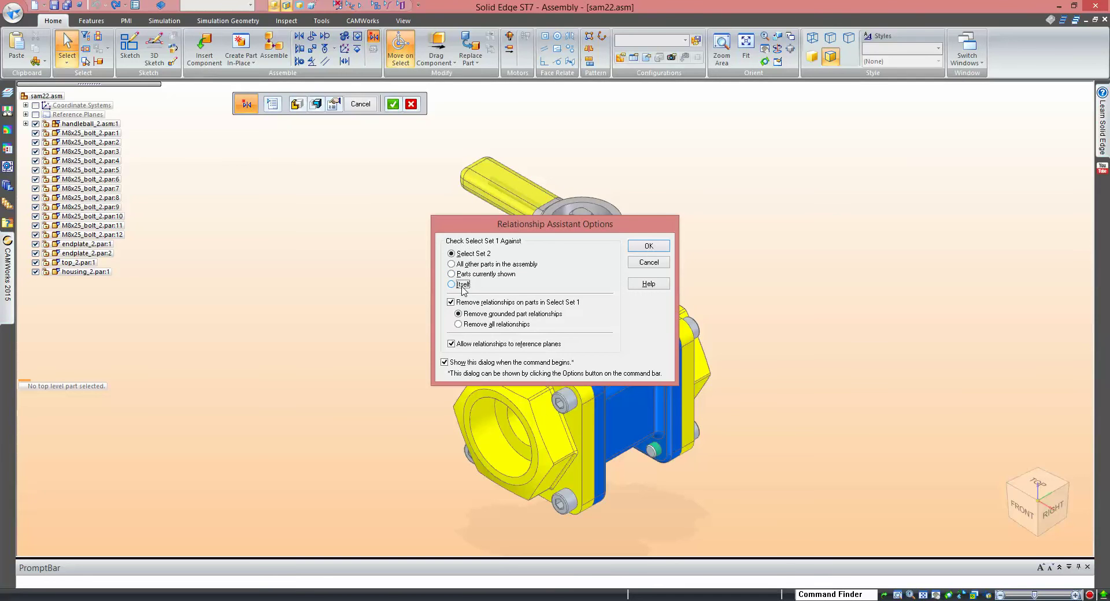
Step: Fence-select every part of the valve and accept them as Select Set 1
left_click(647, 250)
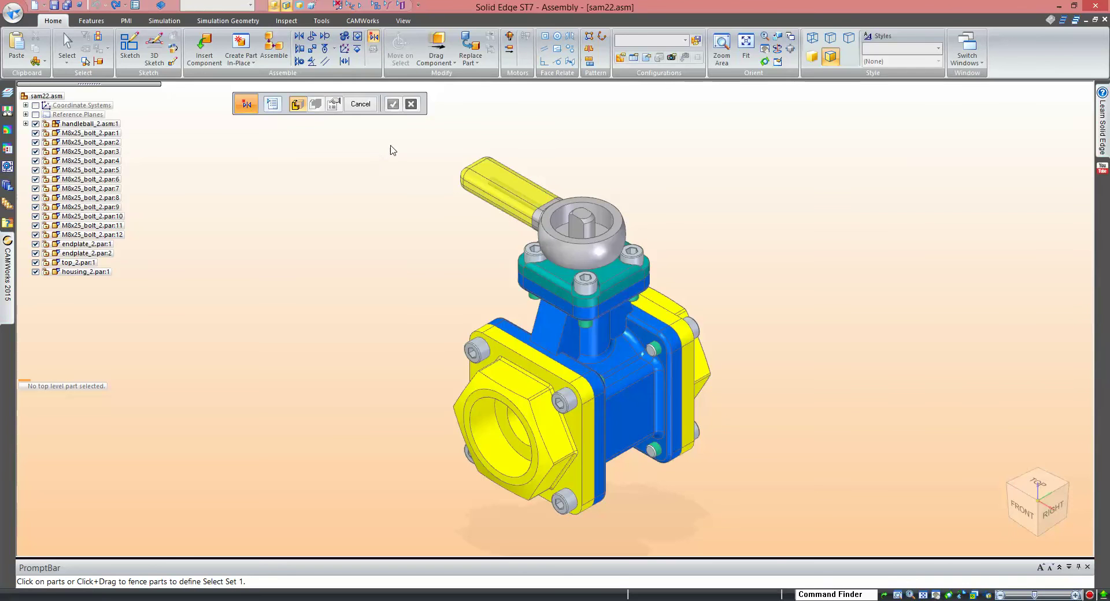
left_click_drag(378, 151, 322, 389)
left_click_drag(390, 157, 364, 281)
left_click_drag(379, 140, 808, 549)
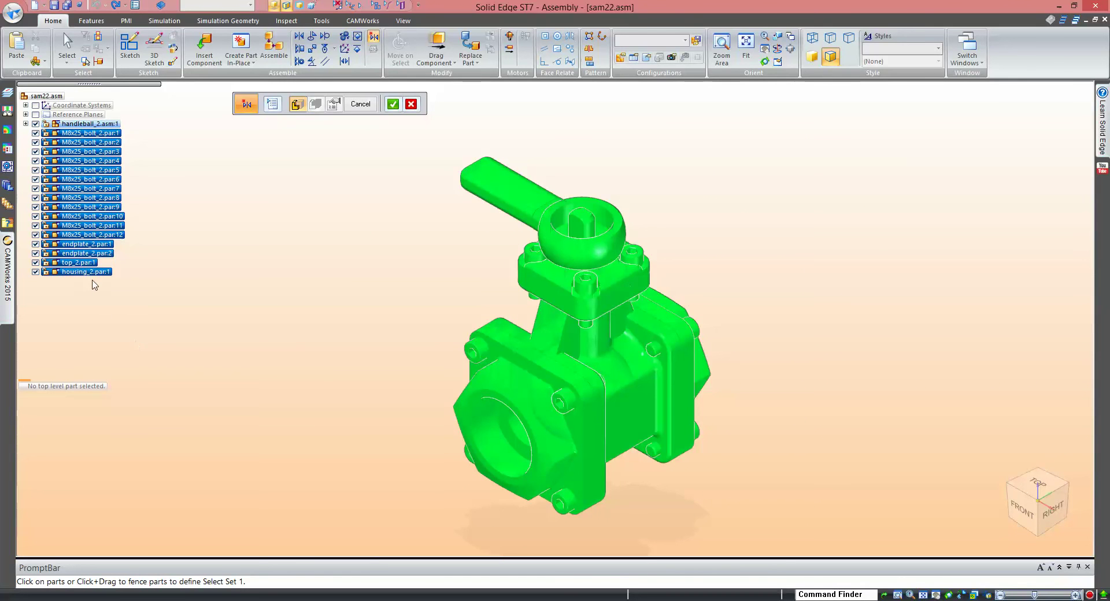
left_click(393, 104)
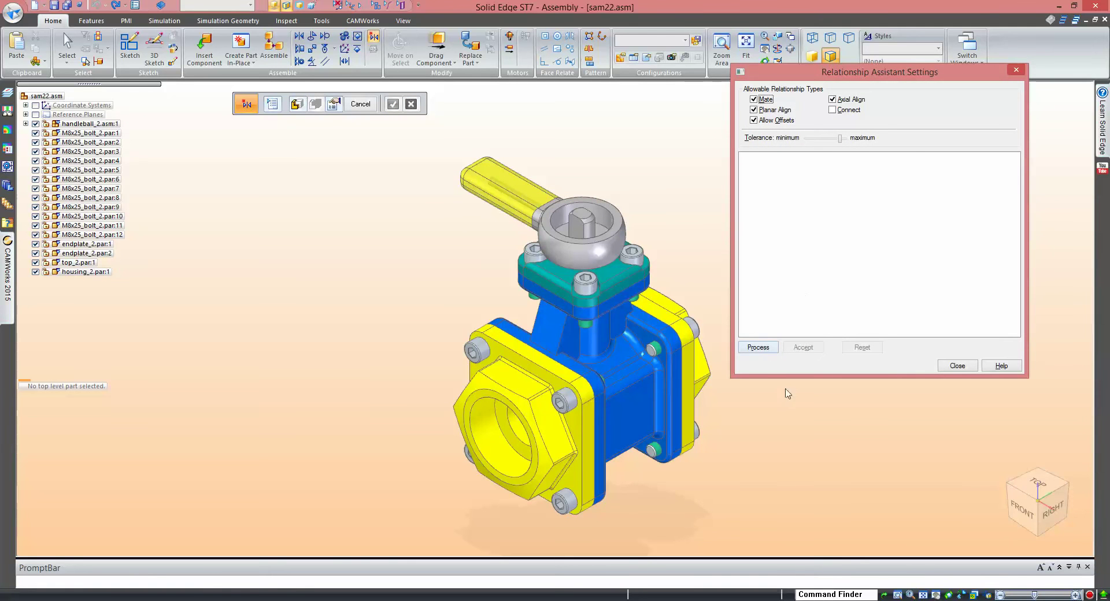
Step: Process all valve parts, scroll through the proposed relationships, accept them, and close settings
left_click(758, 349)
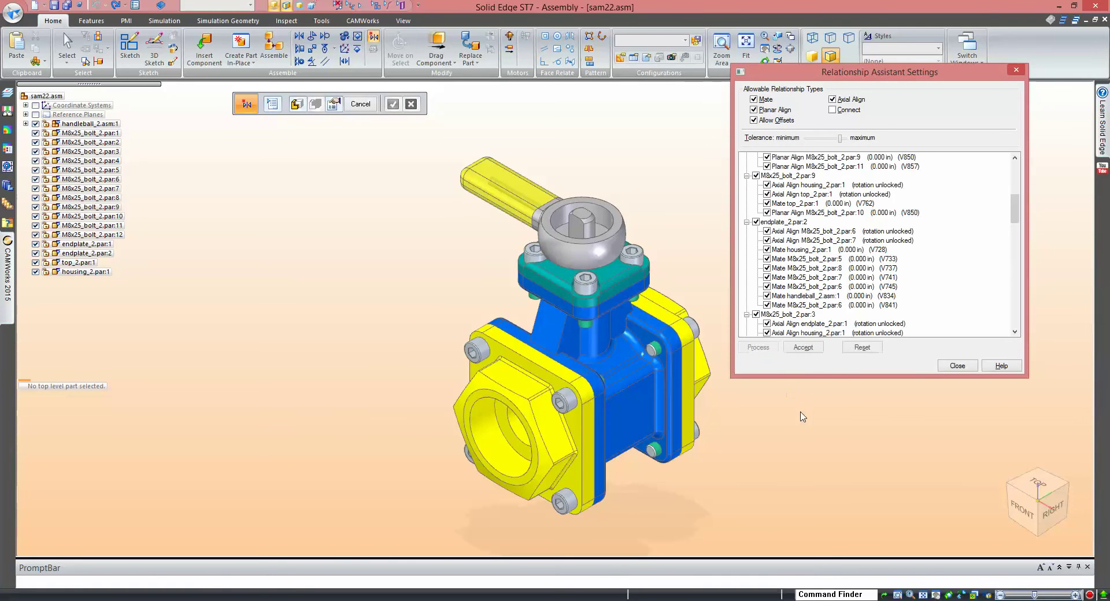
left_click_drag(1016, 214, 1012, 180)
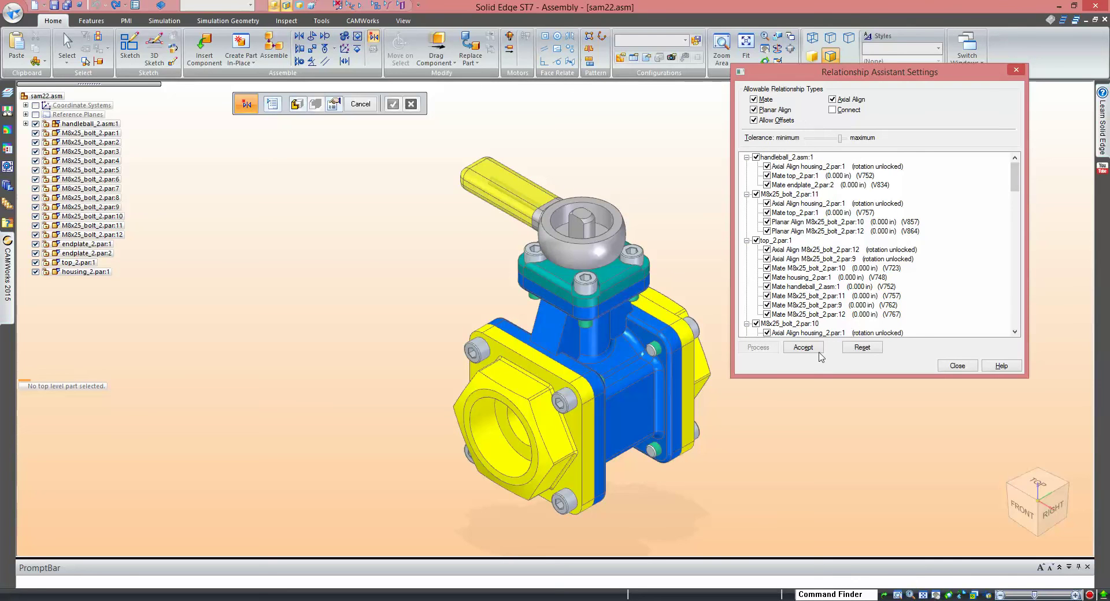
left_click(862, 347)
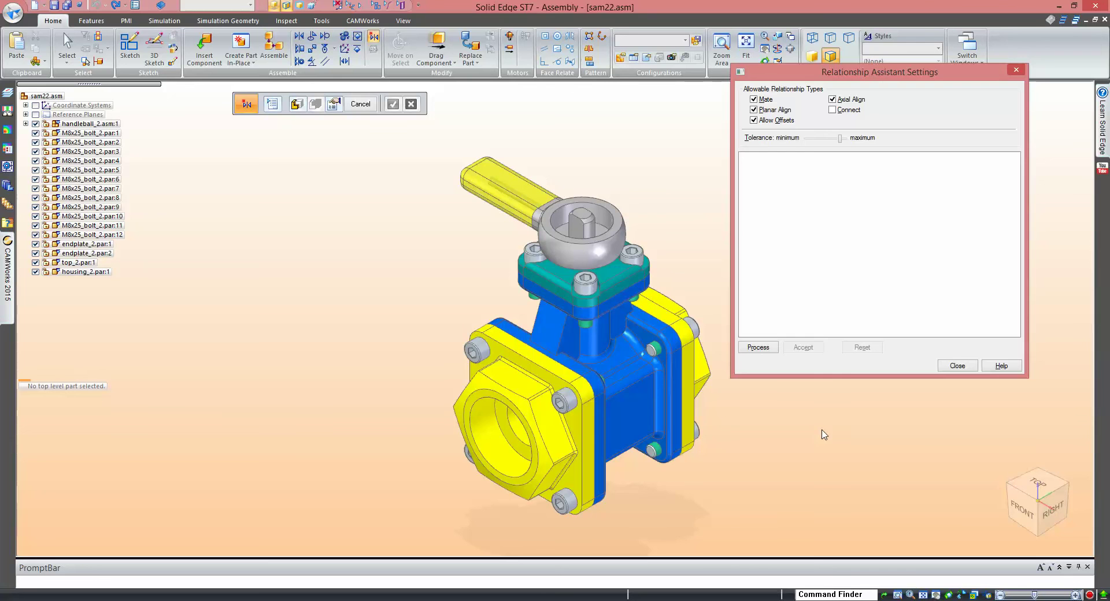
left_click(954, 367)
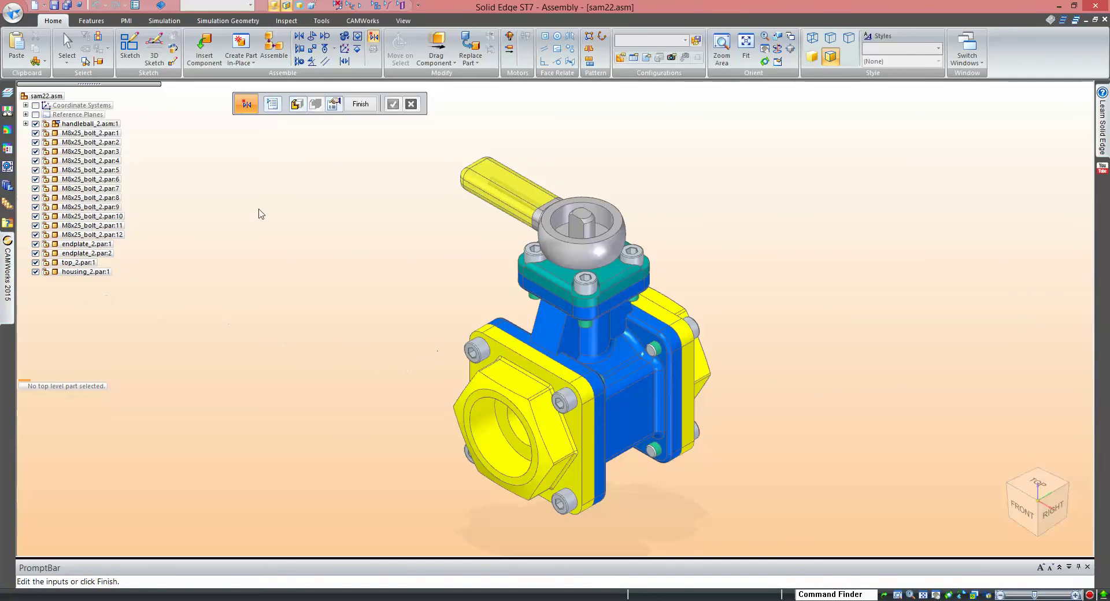
Step: End the Relationship Assistant and briefly inspect the handleball_2.asm:1 subassembly in PathFinder
left_click(355, 101)
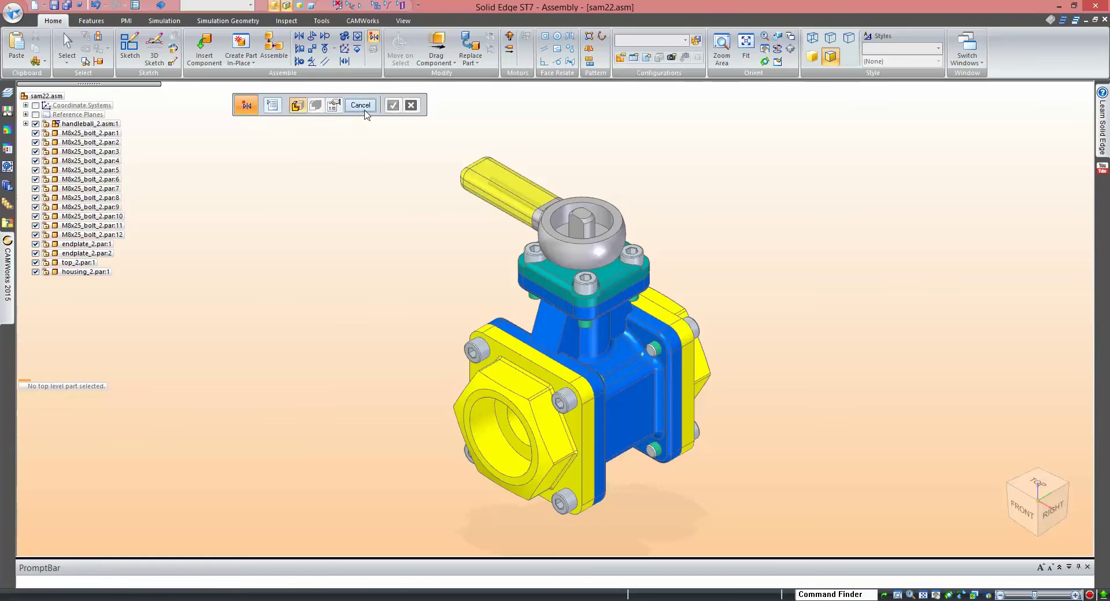
key("Escape")
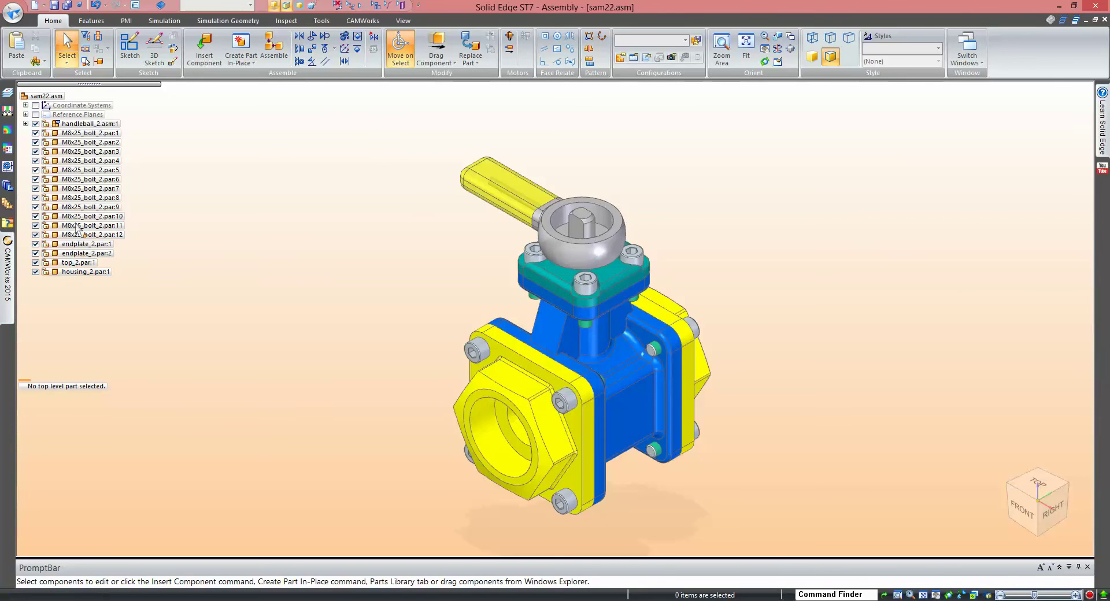
left_click(81, 124)
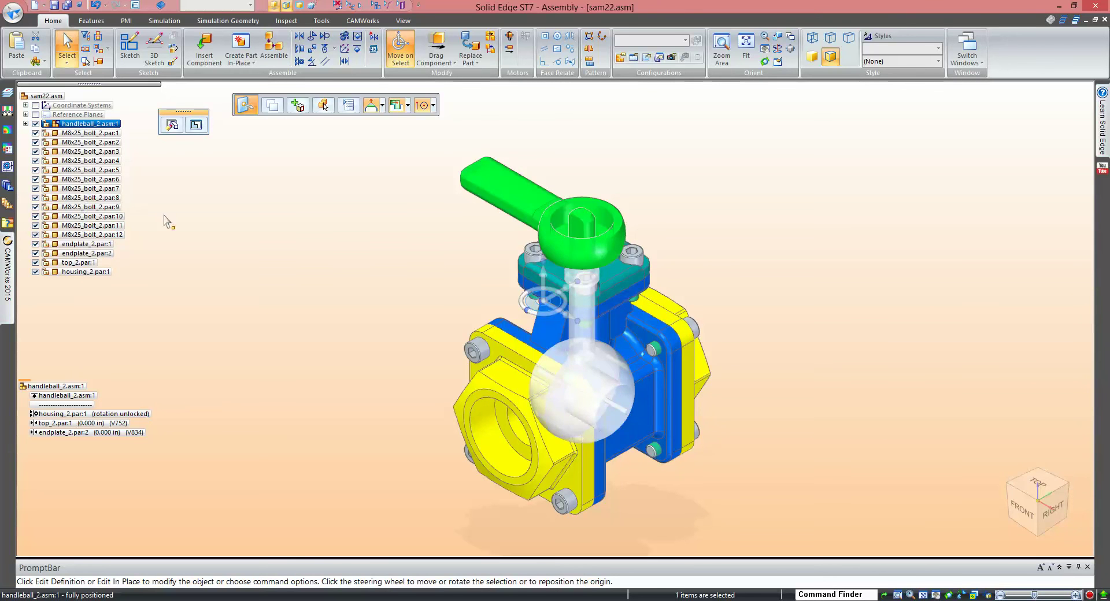
left_click(243, 263)
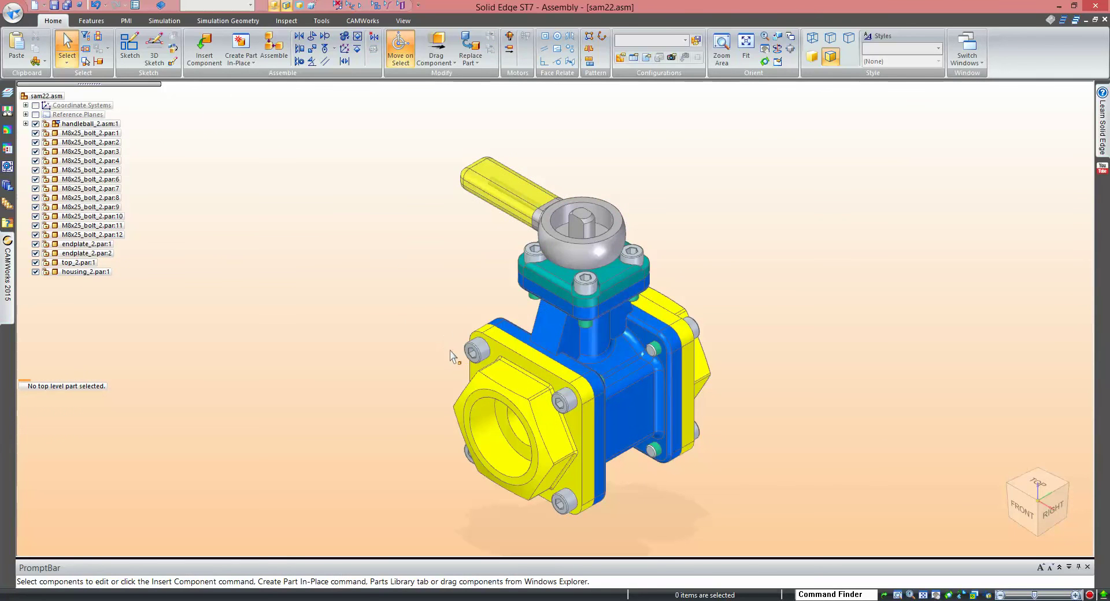
scroll(421, 310, "down", 2)
scroll(572, 317, "up", 3)
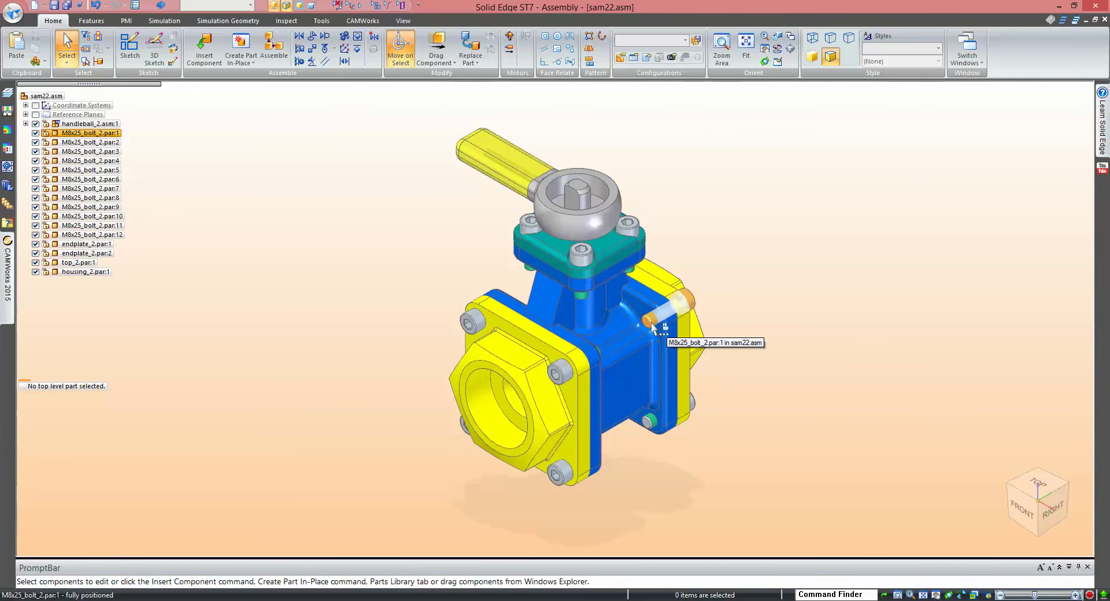
Step: Review the relationships of bolts M8x25_bolt_2.par:6 and :5 and of the housing
left_click(564, 375)
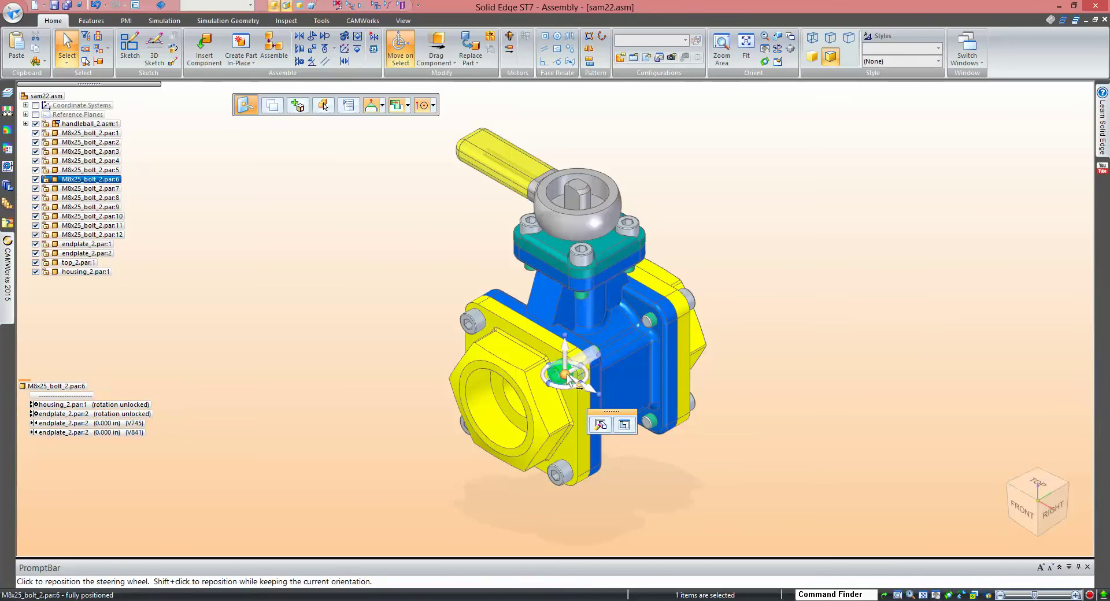
left_click(556, 475)
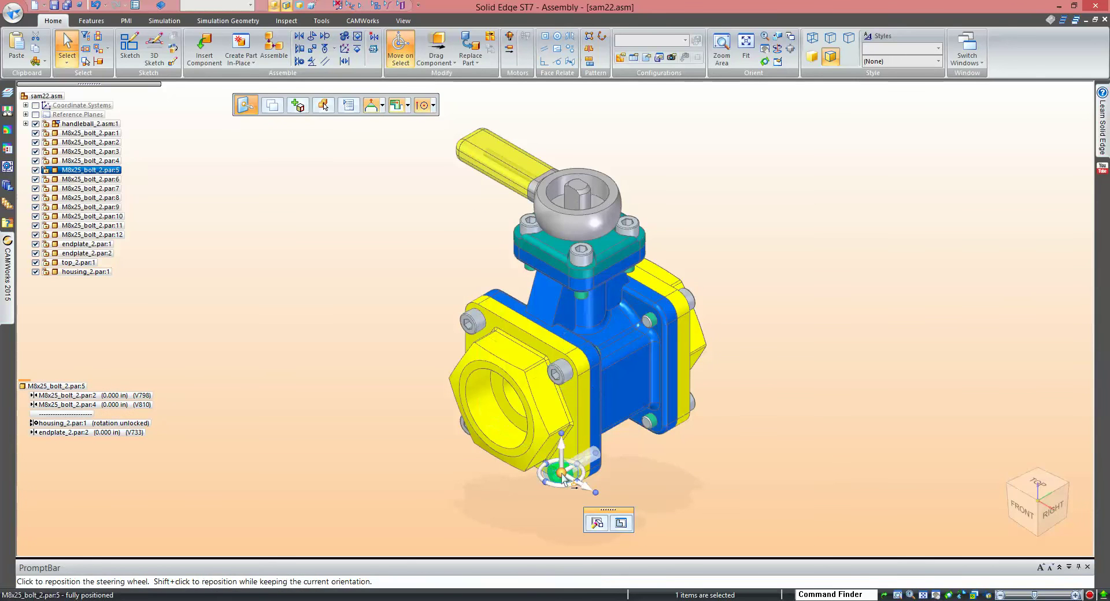
left_click(138, 425)
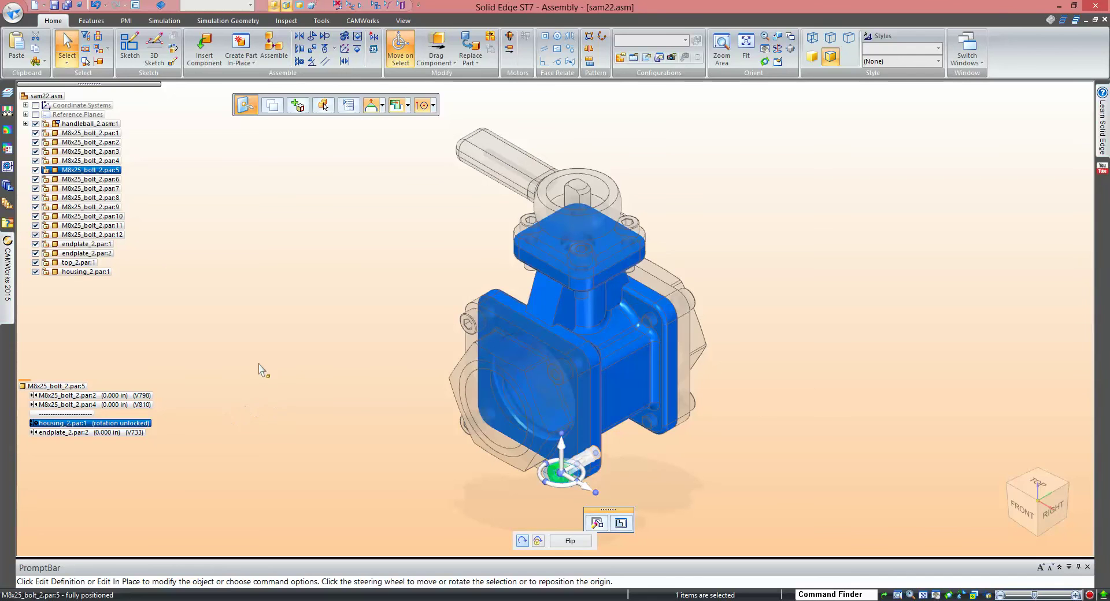
key("Escape")
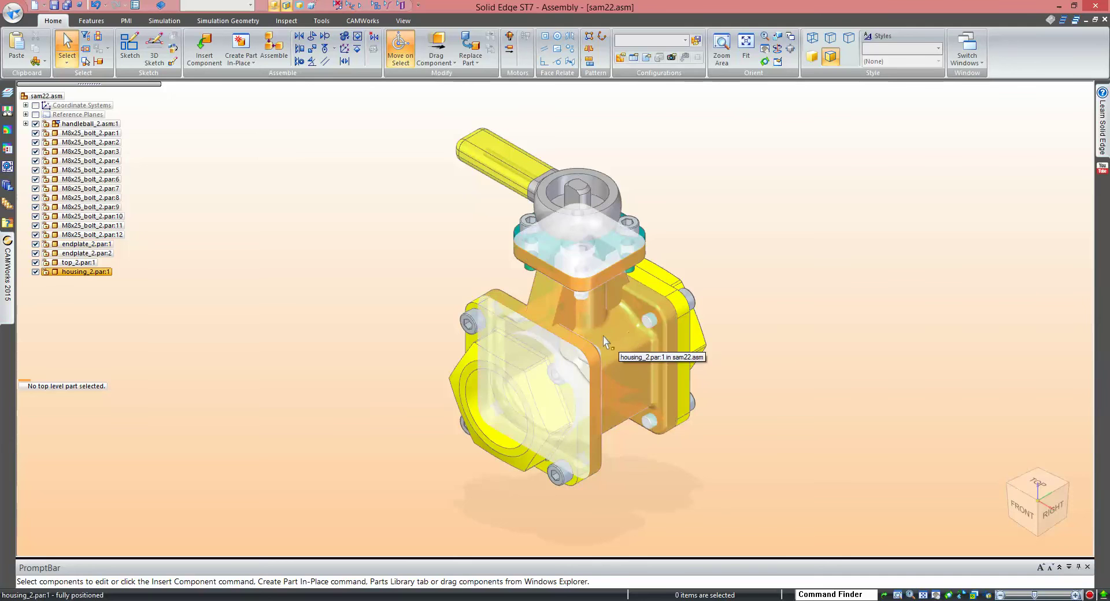
left_click(605, 338)
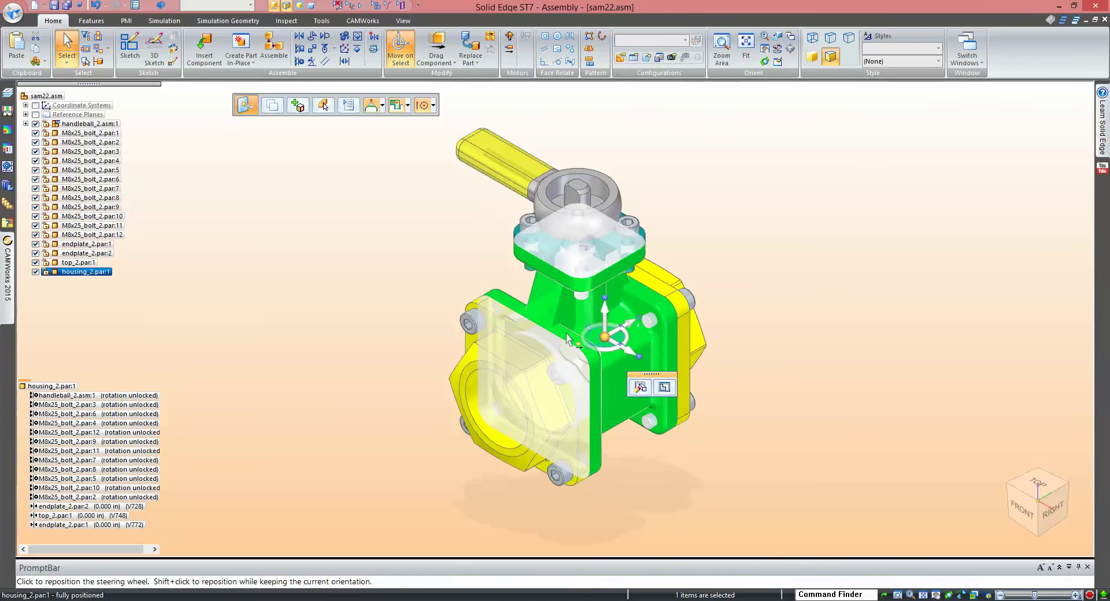
left_click(318, 325)
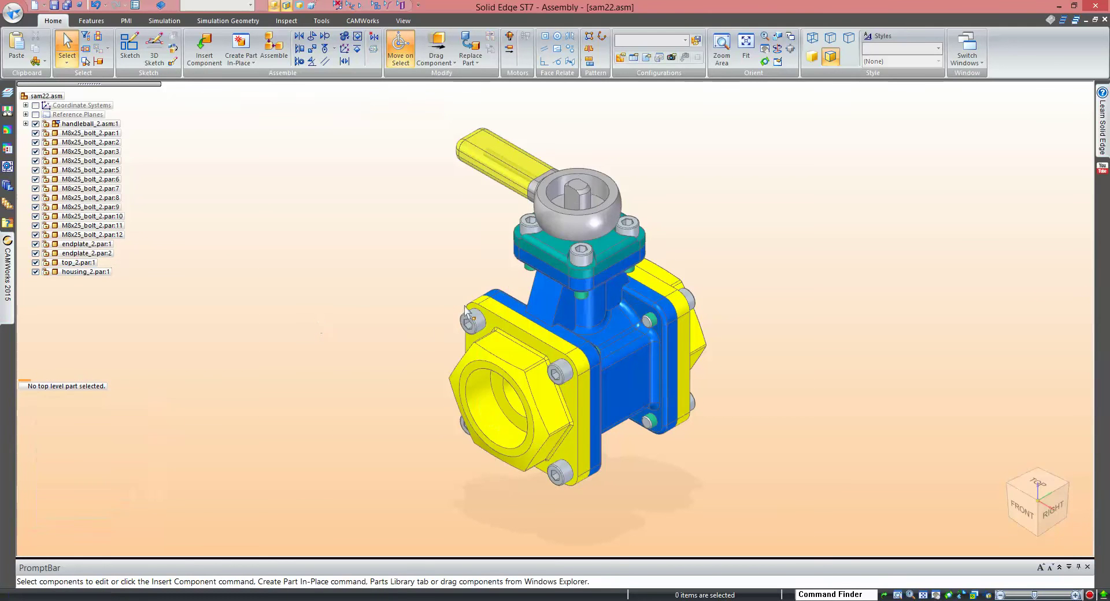
Step: Delete the handleball_2.asm:1 relationship from the handle-ball subassembly, then recheck the housing
left_click(79, 123)
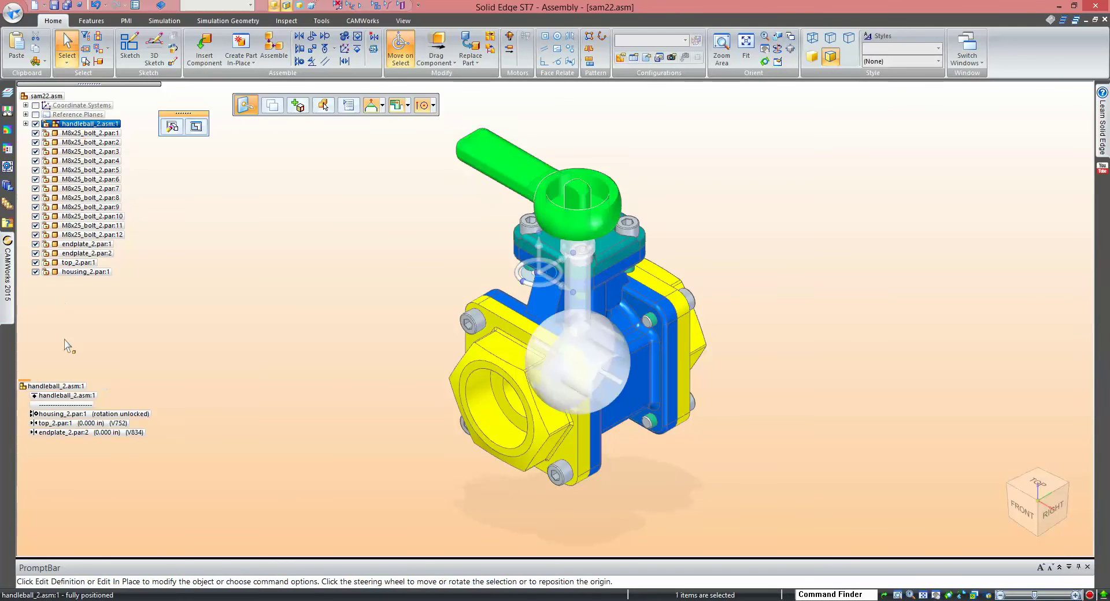
left_click(81, 398)
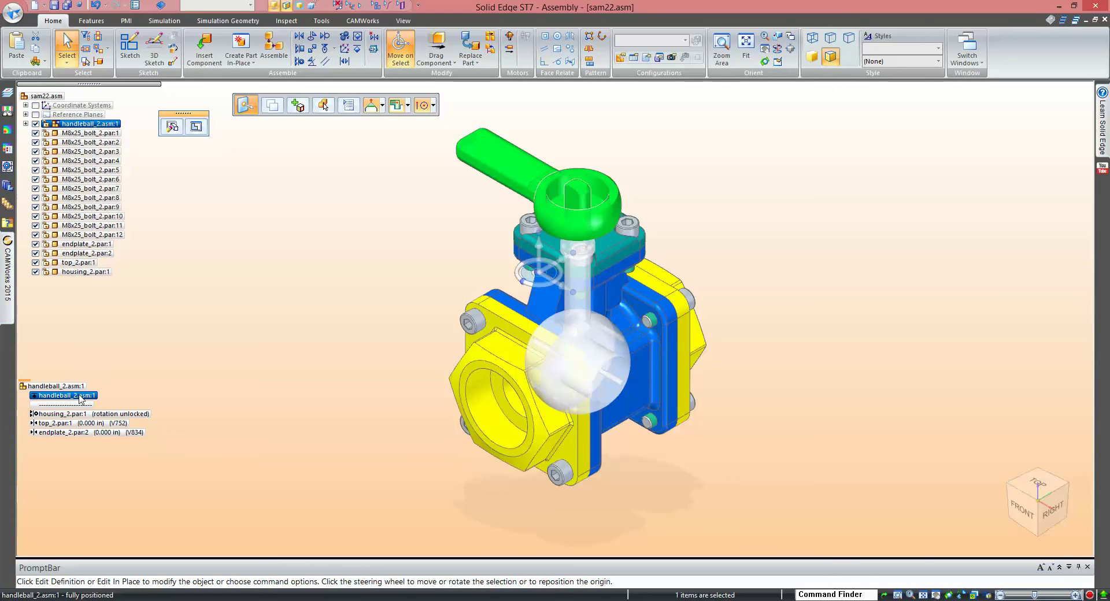
key("Delete")
left_click(154, 317)
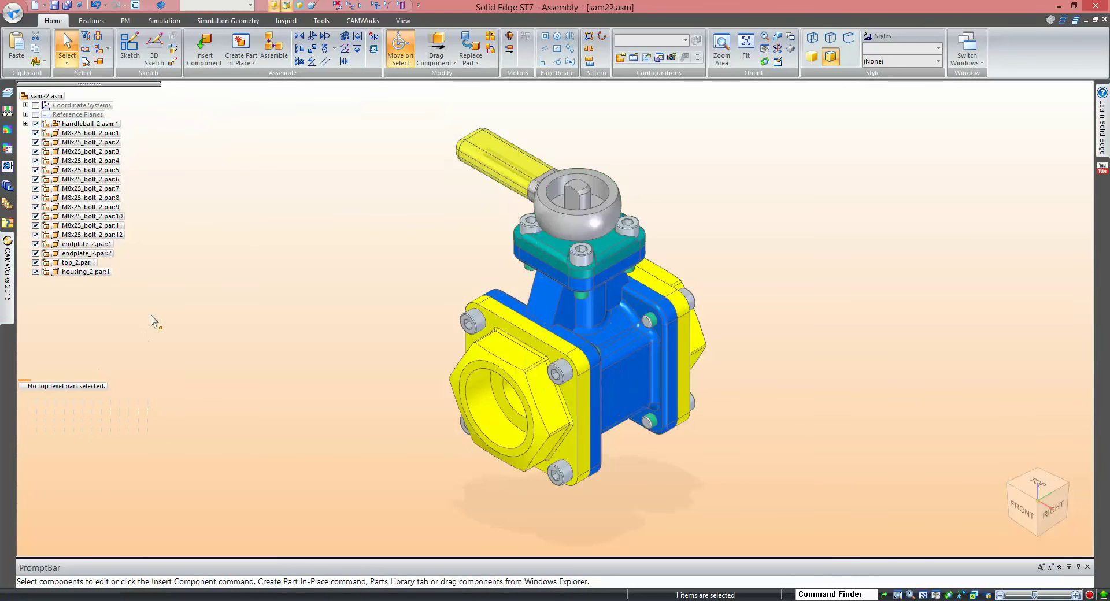
left_click(101, 273)
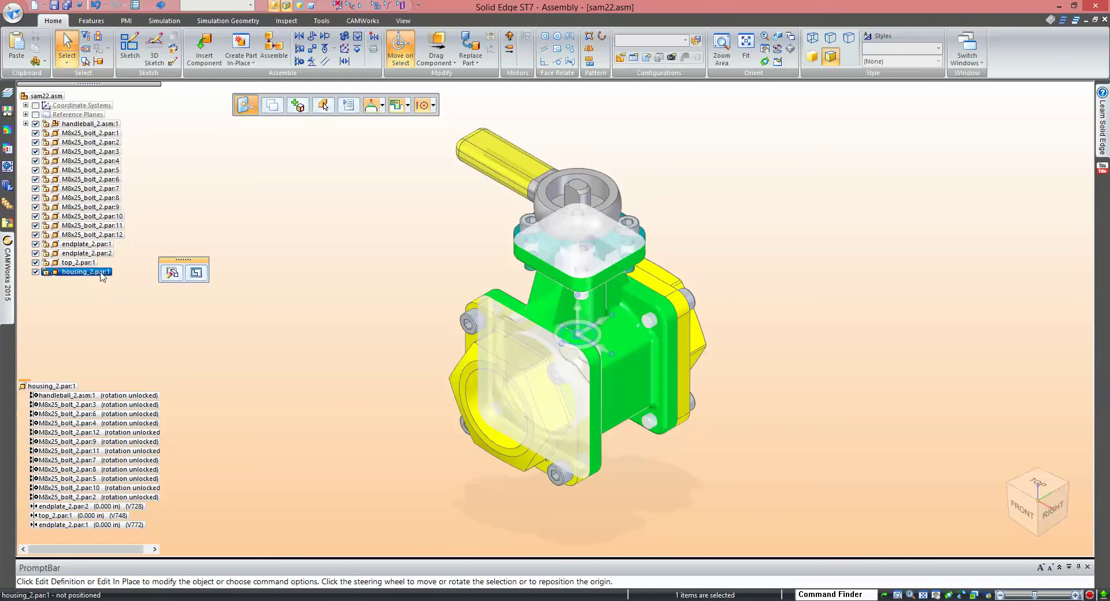
left_click(371, 313)
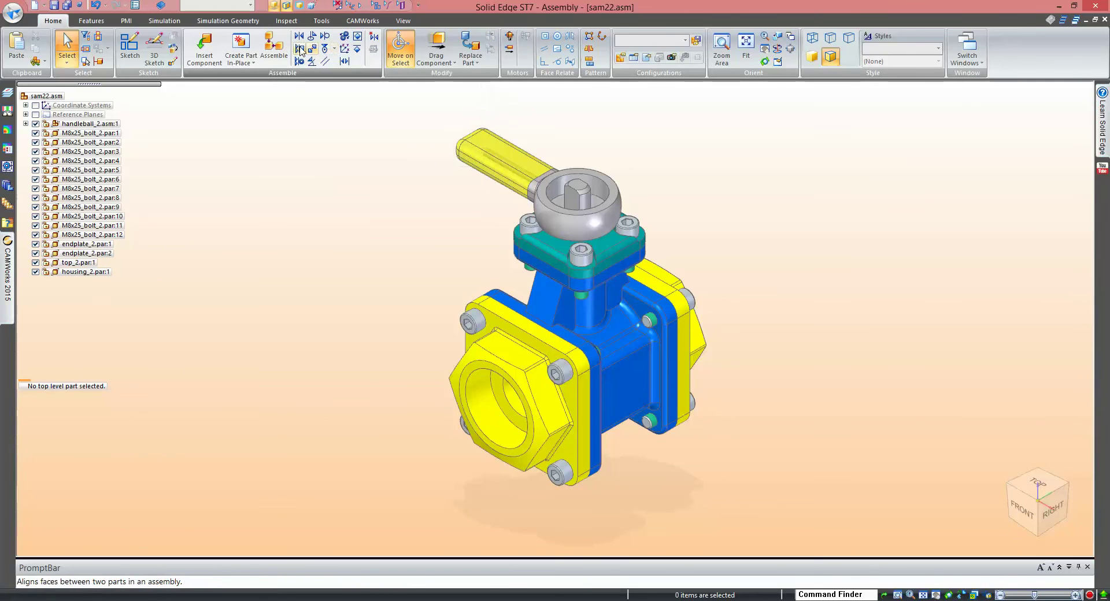
Step: Ground housing_2.par:1 and drag it up the PathFinder tree just below handleball_2.asm:1
left_click(358, 48)
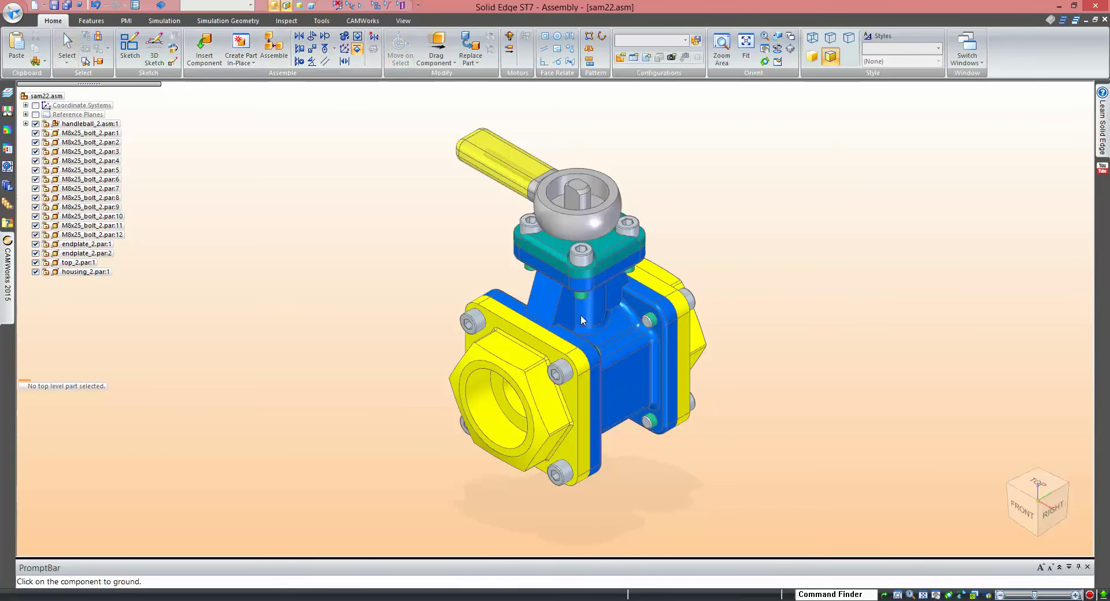
left_click(519, 339)
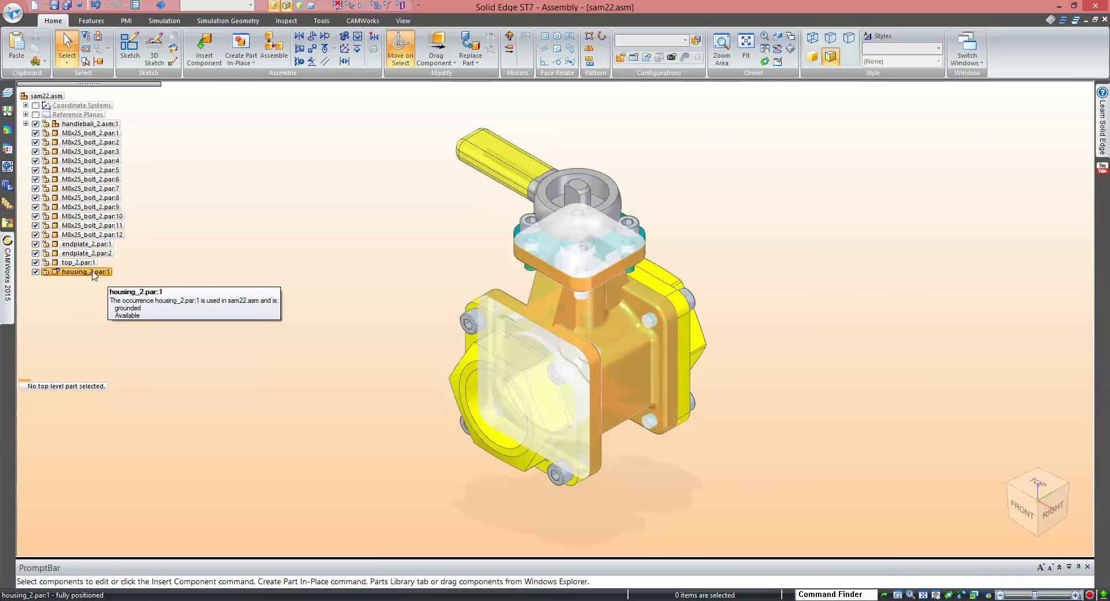
left_click_drag(93, 276, 79, 124)
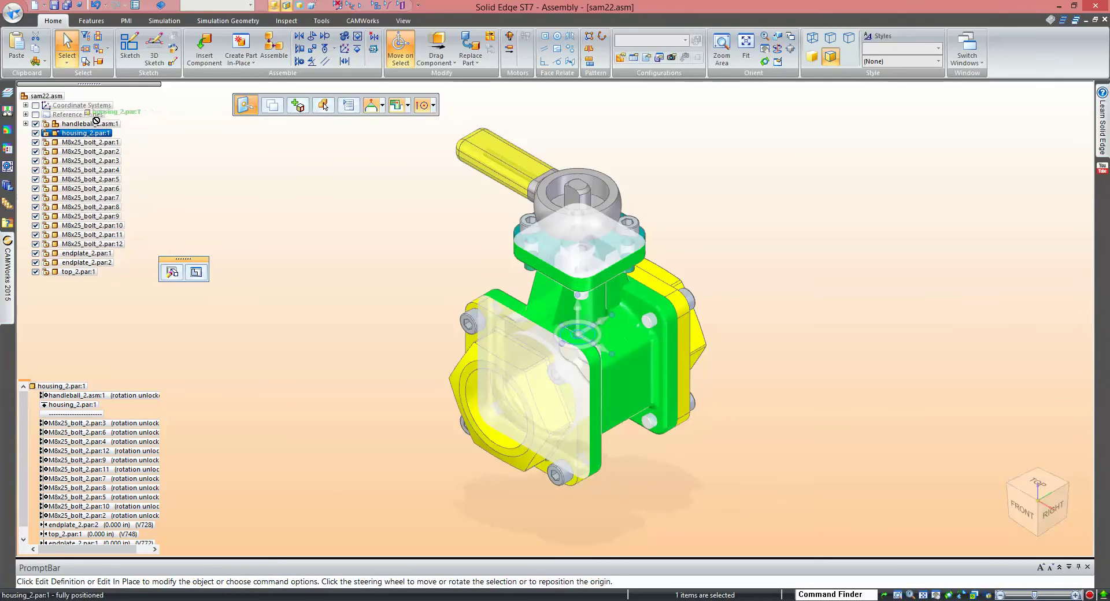
left_click_drag(89, 124, 114, 151)
left_click(364, 272)
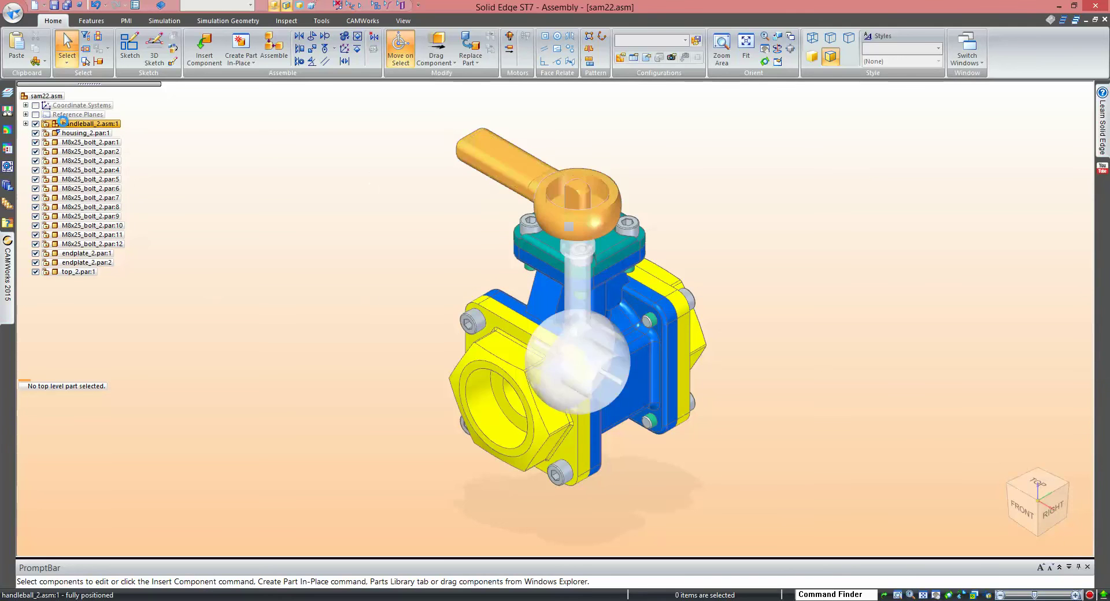
Step: Review handleball_2.asm:1's relationships and suppress the one to endplate_2.par:2
left_click(72, 124)
left_click(112, 407)
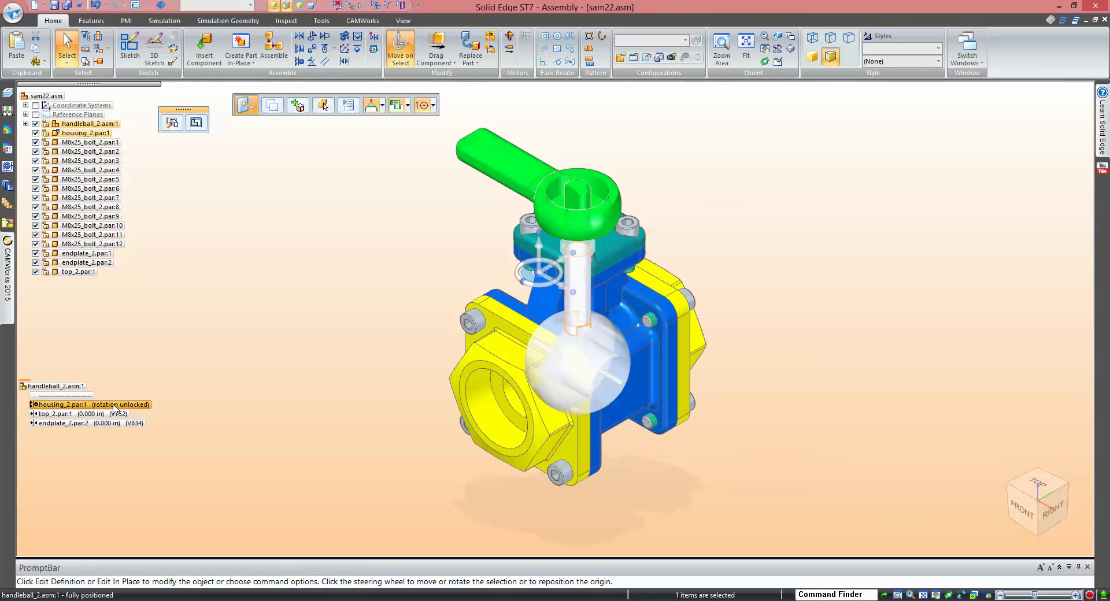
left_click(109, 415)
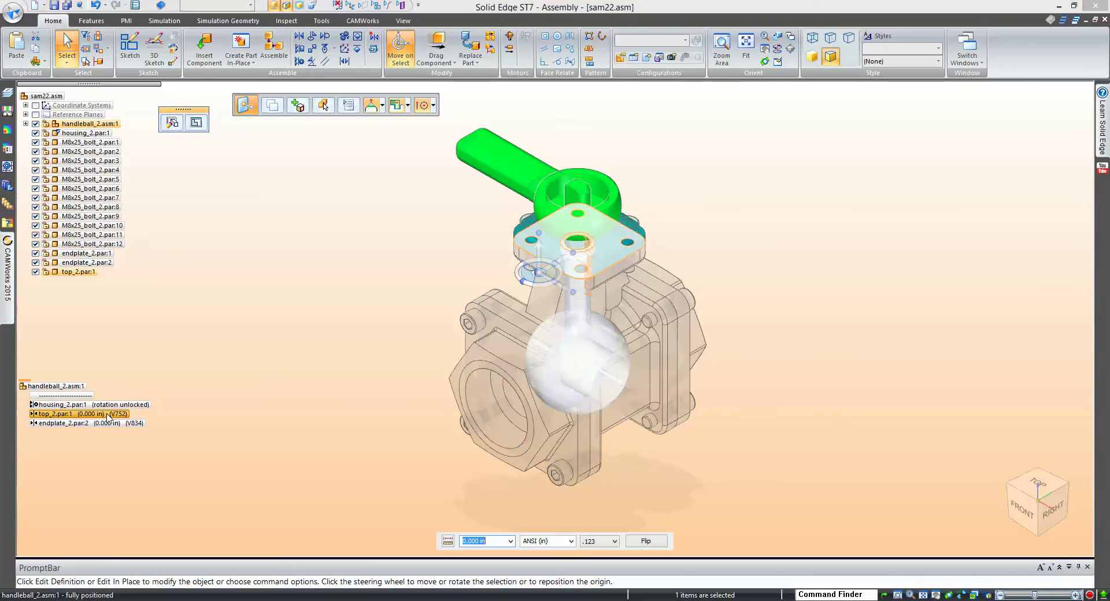
left_click(114, 424)
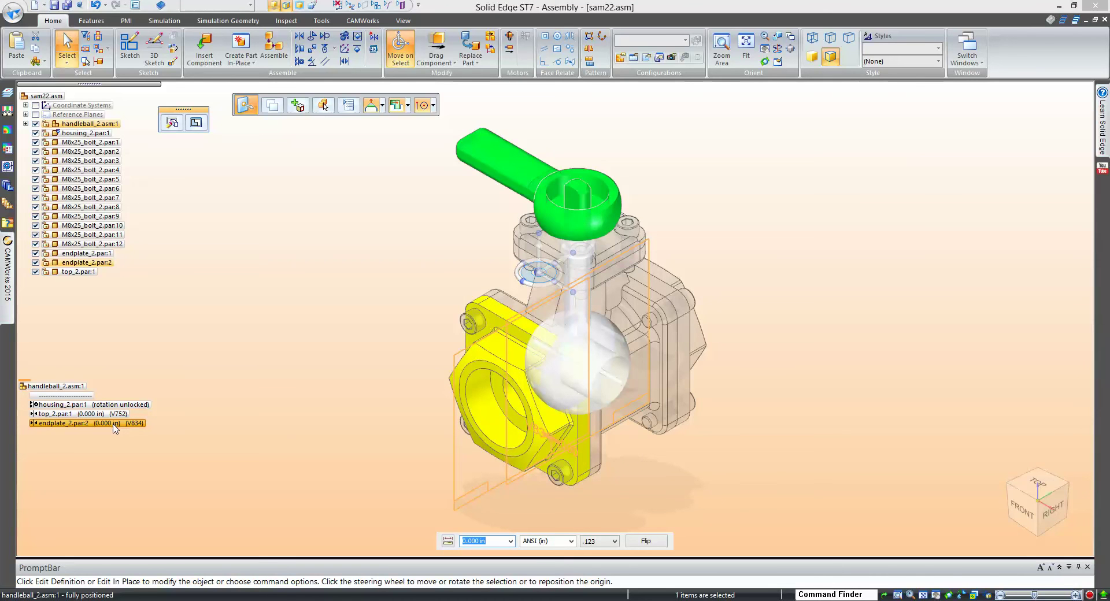
right_click(114, 425)
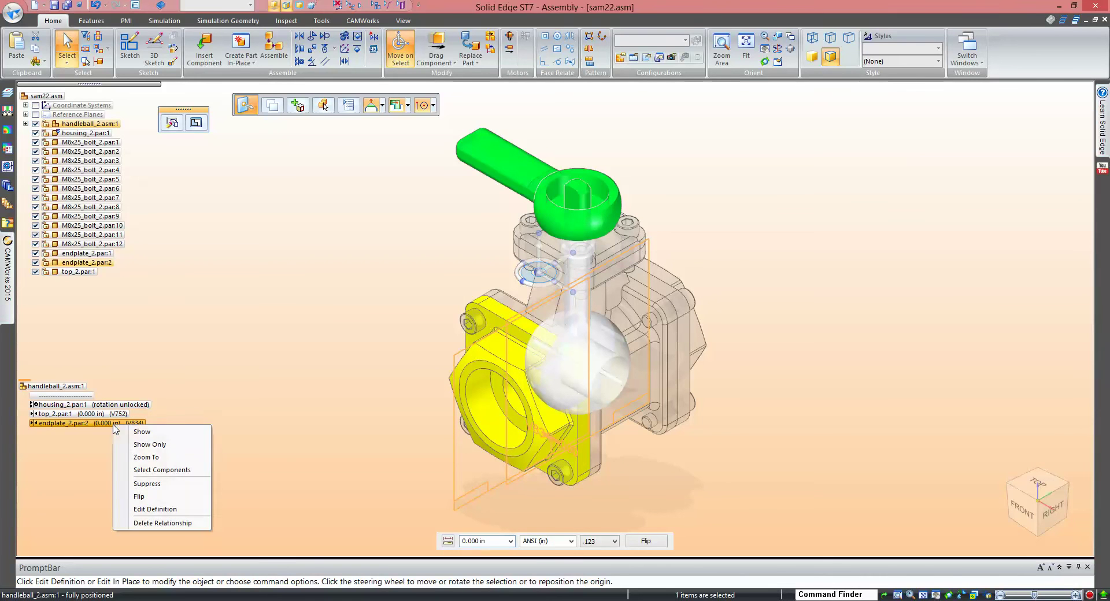
left_click(177, 484)
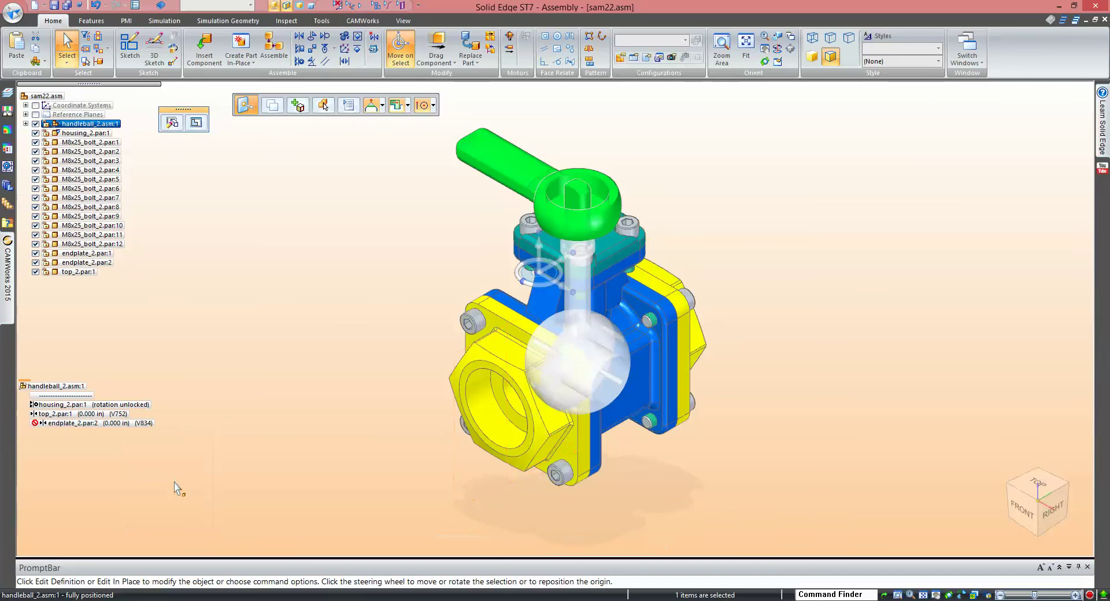
left_click(312, 317)
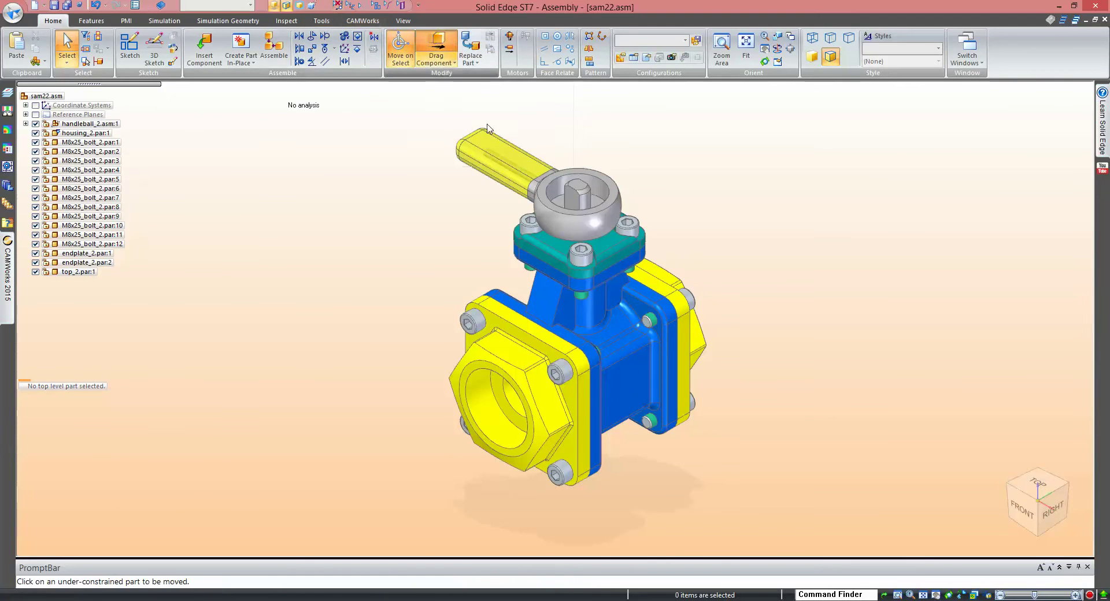
Step: Nudge the handle slightly with Drag Component to test its rotational freedom
left_click(436, 49)
left_click_drag(489, 174, 512, 174)
key("Escape")
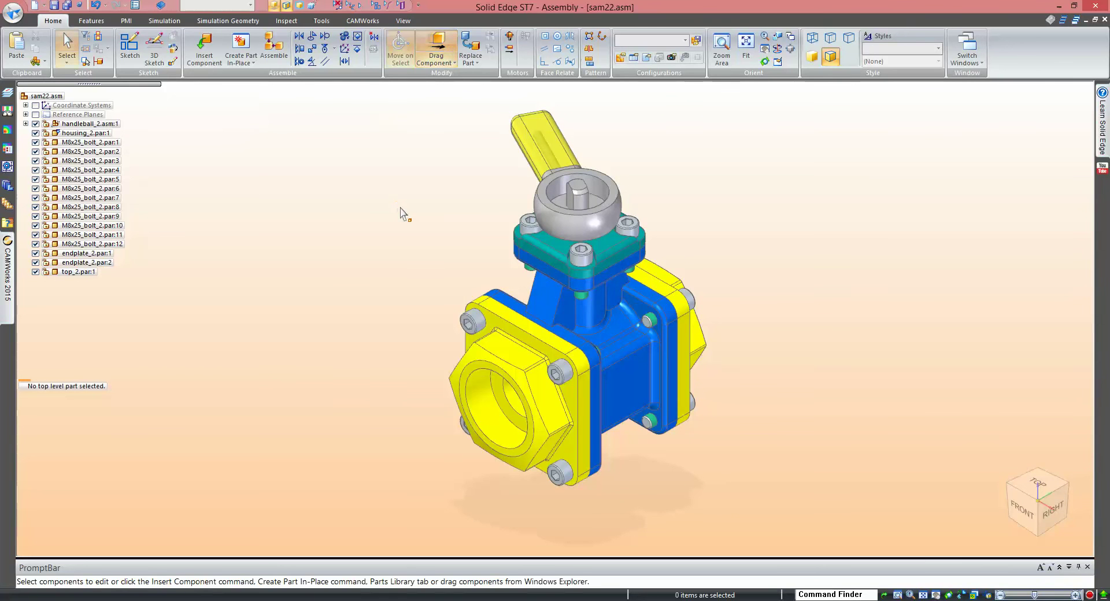
Step: Hide endplate_2.par:2 and swing the handle round so it points left
left_click(101, 264)
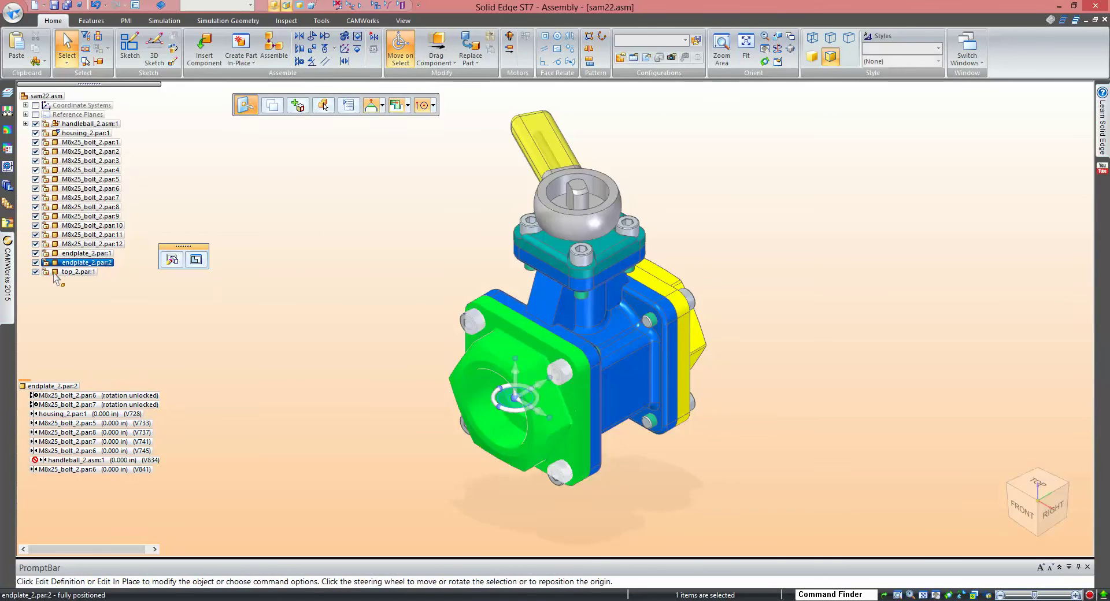
left_click(36, 263)
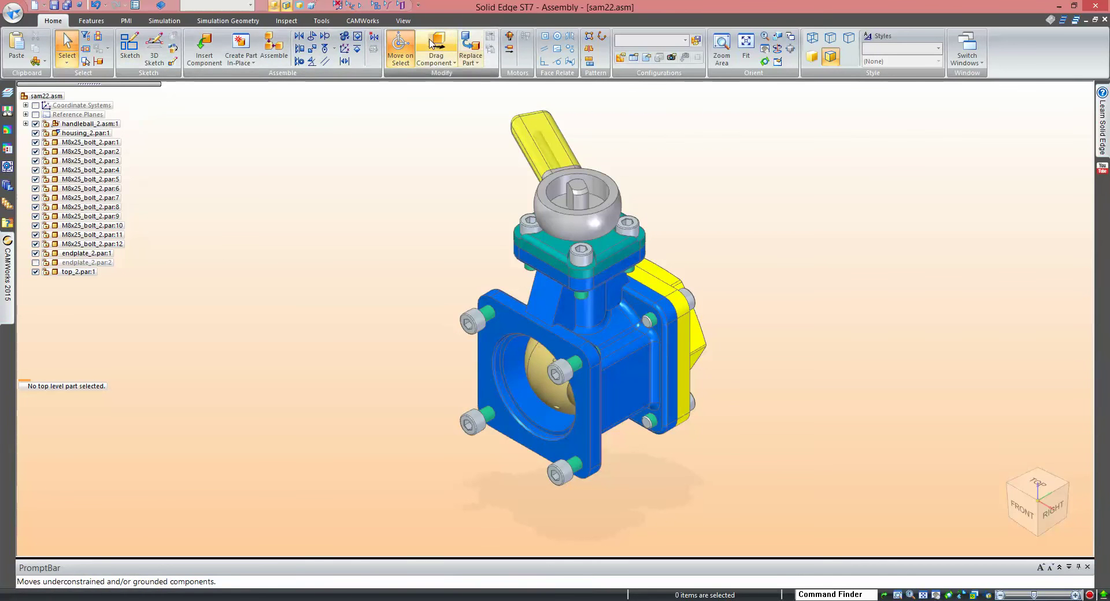
left_click(443, 40)
left_click(555, 144)
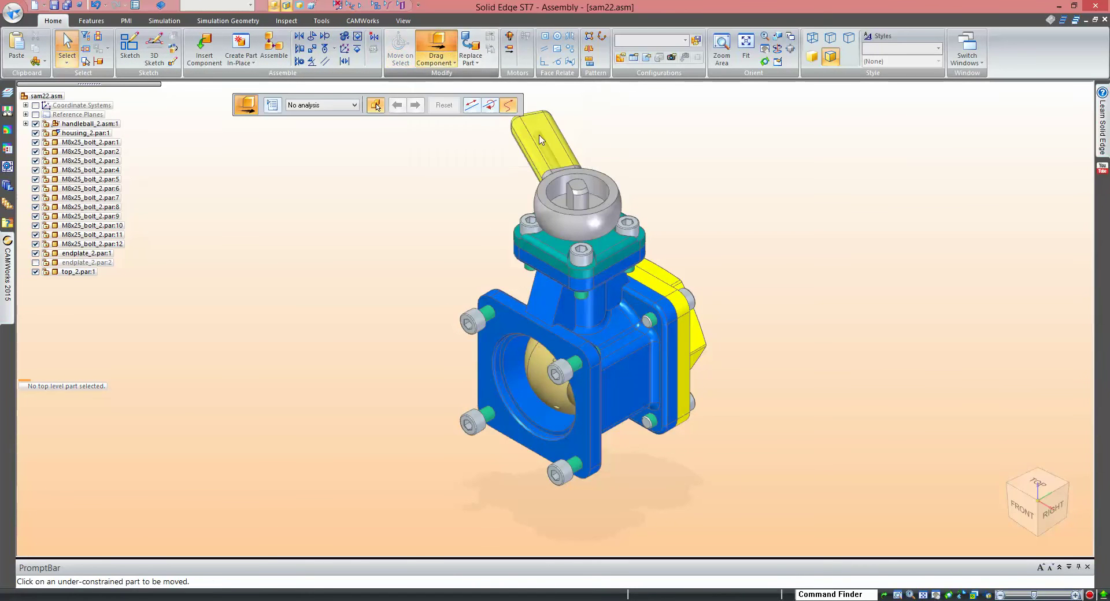
left_click_drag(476, 153, 541, 305)
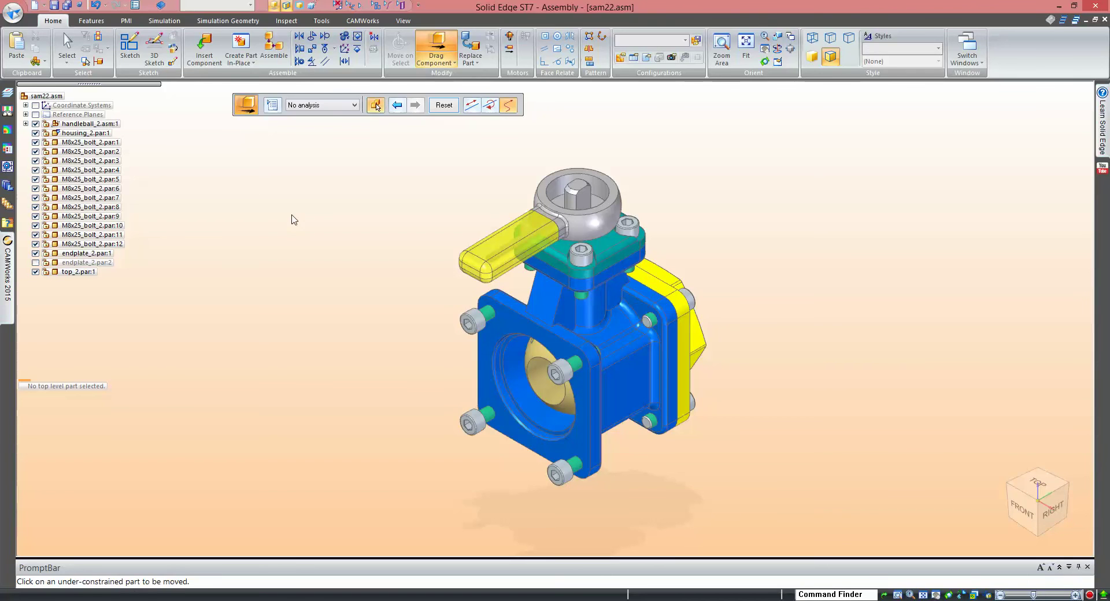
key("Escape")
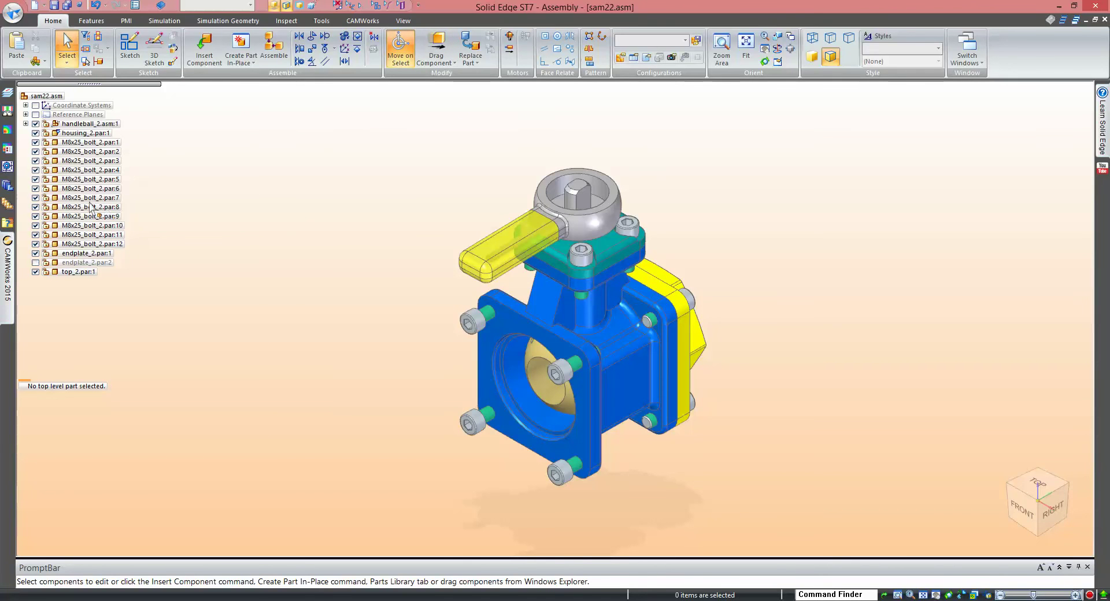
Step: Inspect bolt M8x25_bolt_2.par:7's relationship to endplate_2.par:2
left_click(89, 198)
left_click(107, 423)
left_click(163, 411)
Step: Return to the isometric view and make endplate_2.par:2 visible again
middle_click_drag(578, 324, 638, 343)
key("ctrl+i")
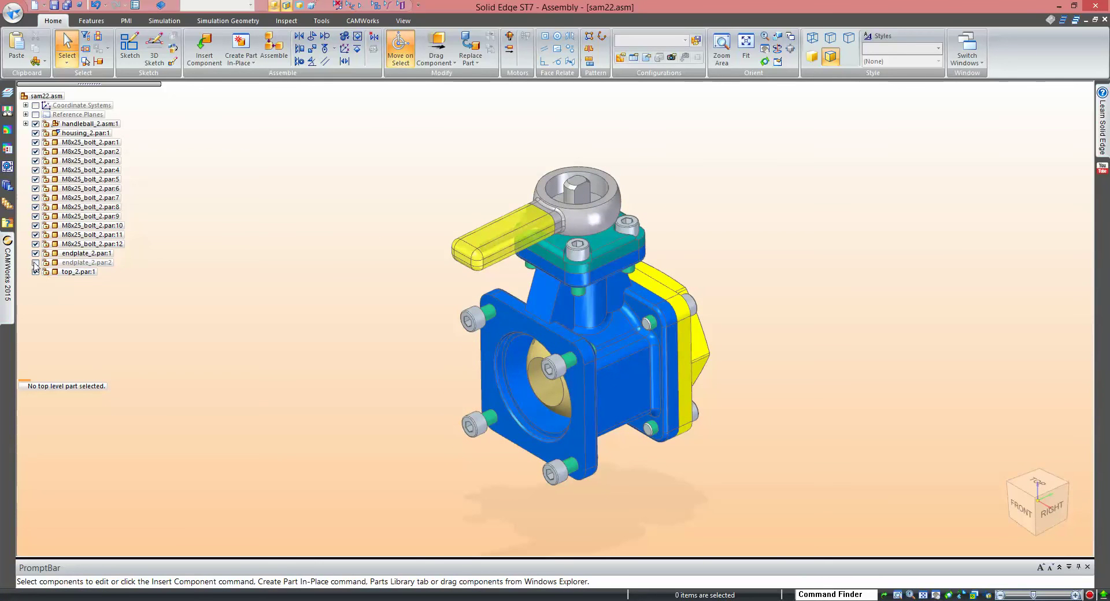
left_click(35, 263)
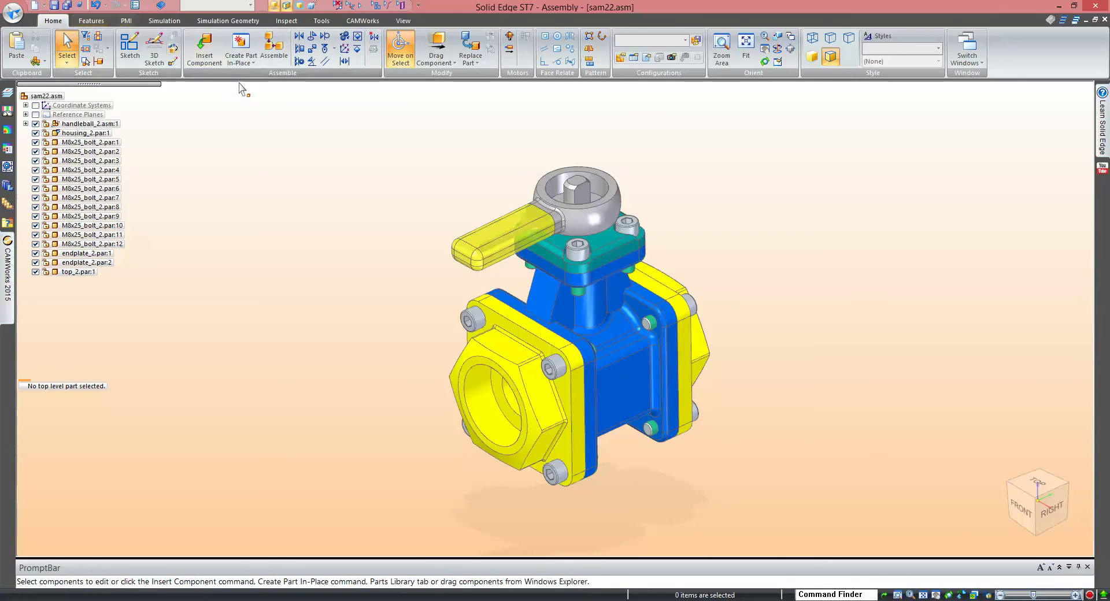